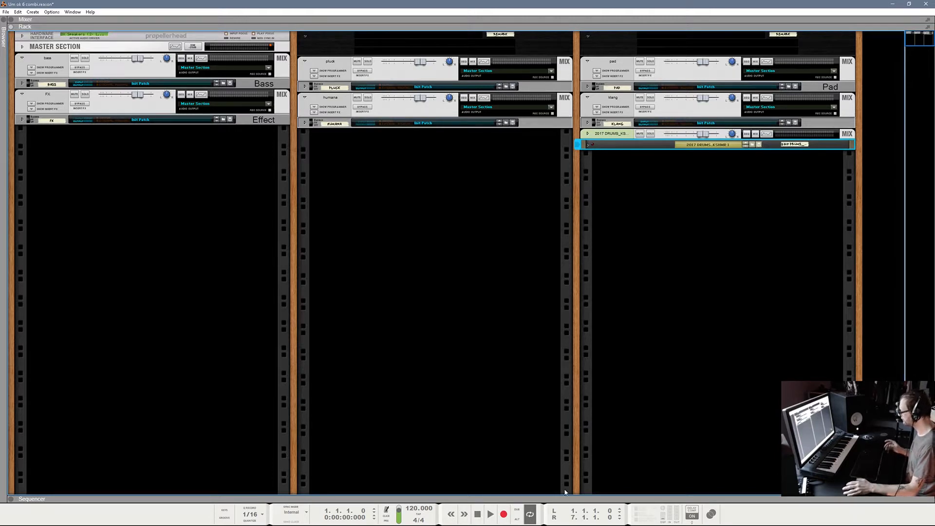
- Play the song and open the sequencer area below the rack
{"action": "left_click", "coordinate": [489, 515]}
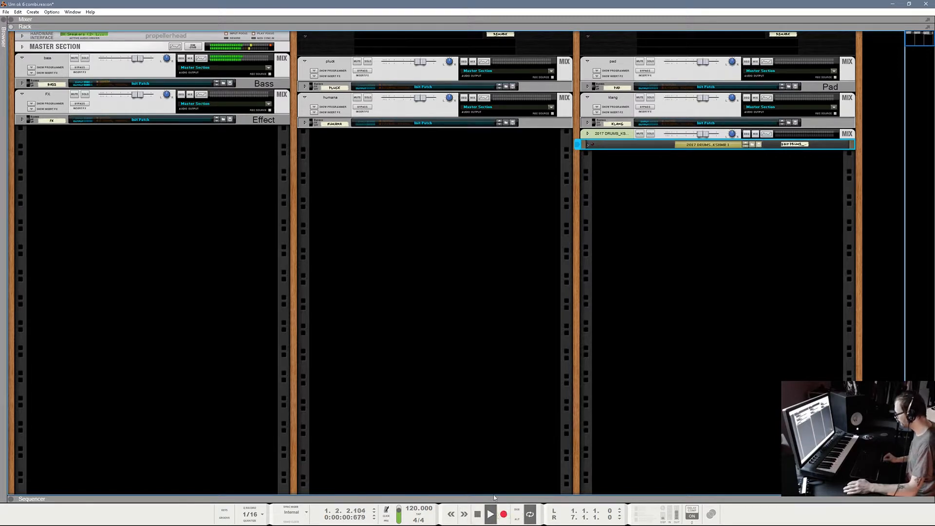
{"action": "left_click_drag", "start_coordinate": [492, 497], "coordinate": [482, 299]}
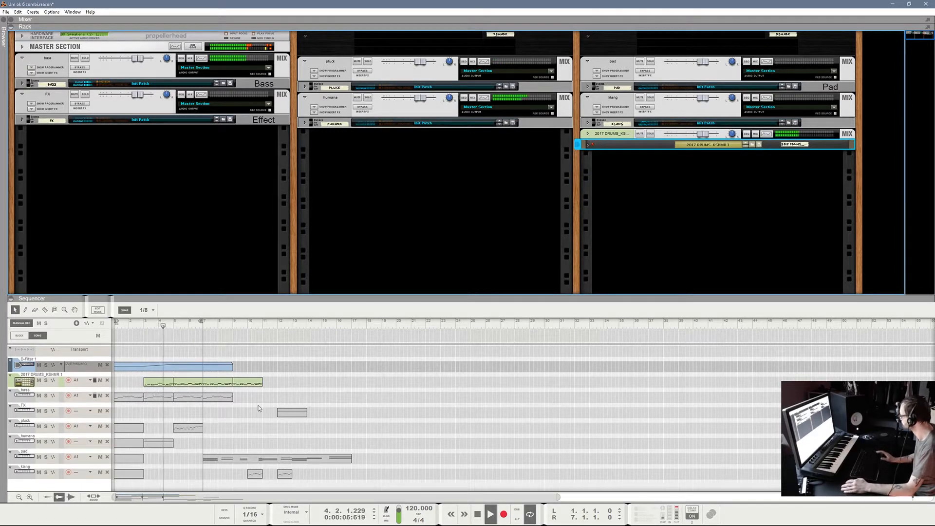
- Loop playback over the pluck clip at bar 5 and solo the pluck track
{"action": "left_click", "coordinate": [198, 429]}
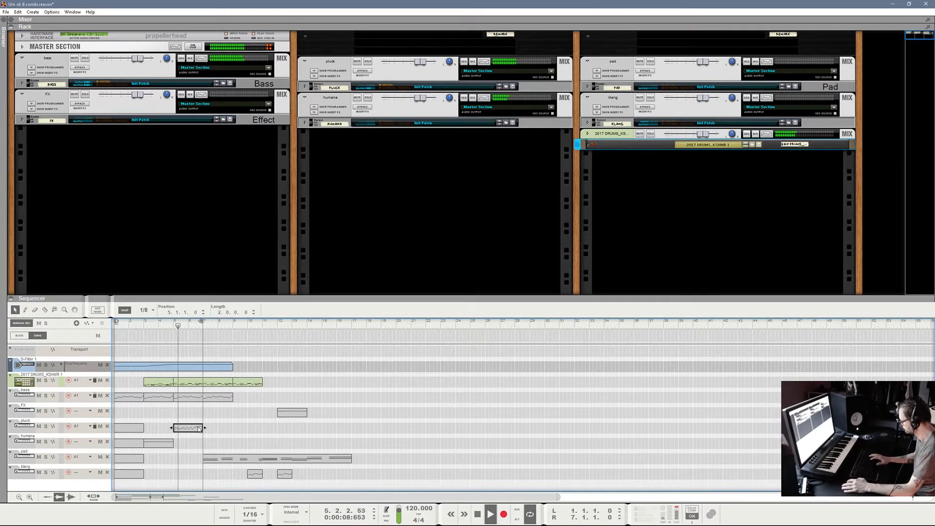
{"action": "key", "text": "p"}
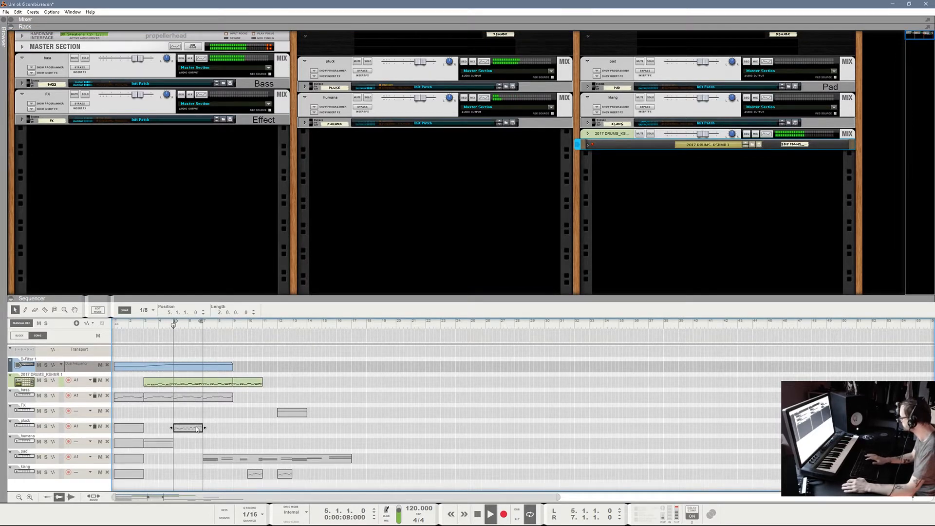
{"action": "left_click", "coordinate": [47, 427]}
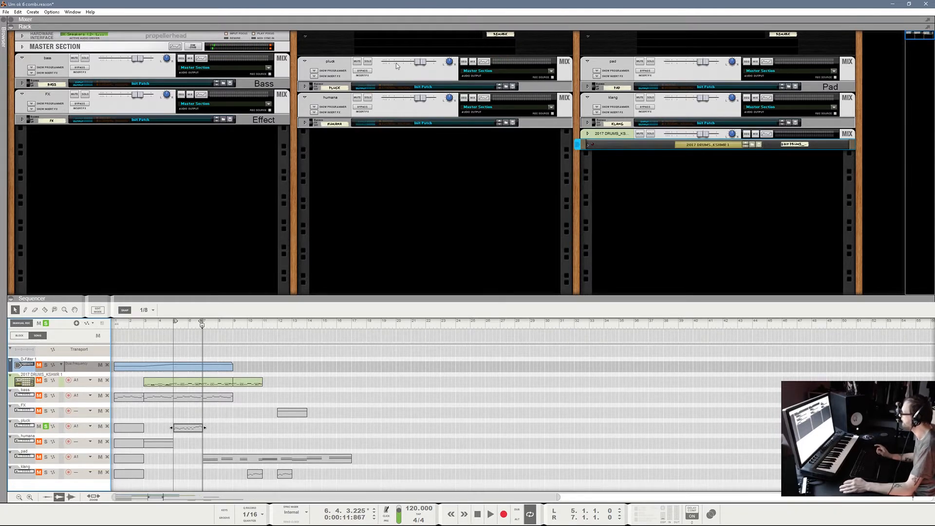
- Unfold the pluck Combinator in a maximized rack and examine its RV7000 reverb, line mixer, Zero and Europa devices
{"action": "left_click", "coordinate": [306, 87]}
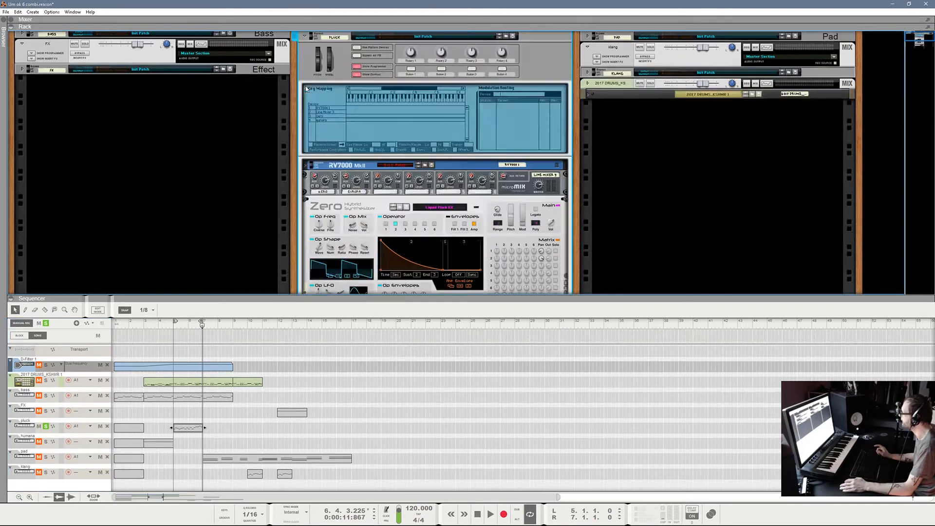
{"action": "key", "text": "F6"}
{"action": "scroll", "coordinate": [501, 152], "scroll_direction": "down", "scroll_amount": 5}
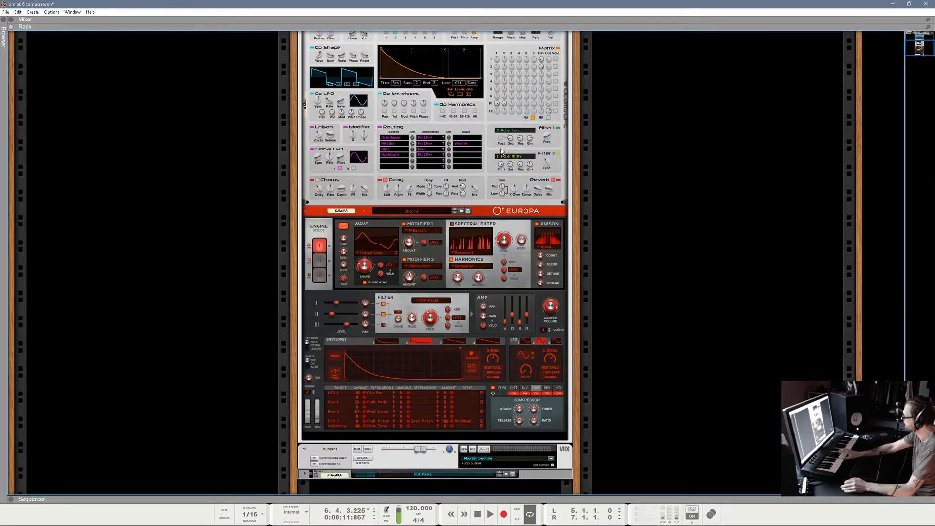
{"action": "scroll", "coordinate": [490, 265], "scroll_direction": "up", "scroll_amount": 5}
{"action": "scroll", "coordinate": [490, 265], "scroll_direction": "down", "scroll_amount": 4}
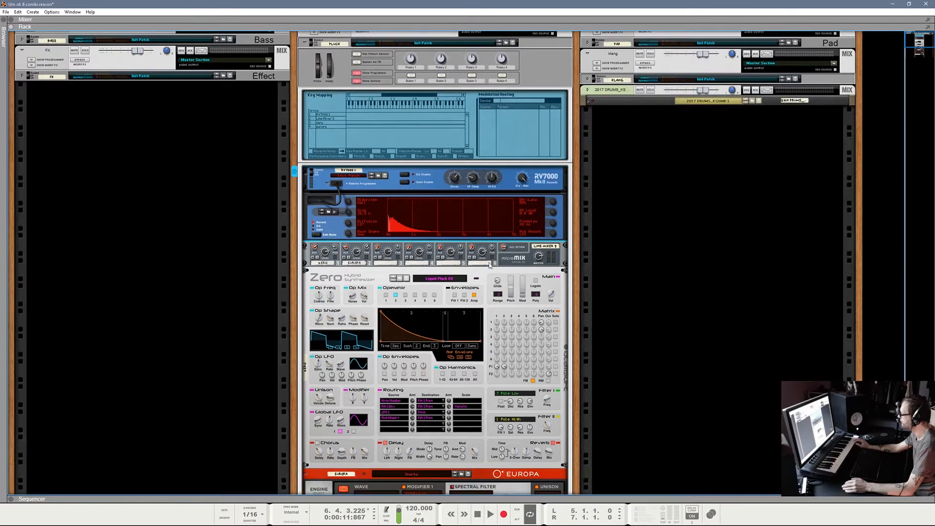
{"action": "scroll", "coordinate": [490, 265], "scroll_direction": "down", "scroll_amount": 3}
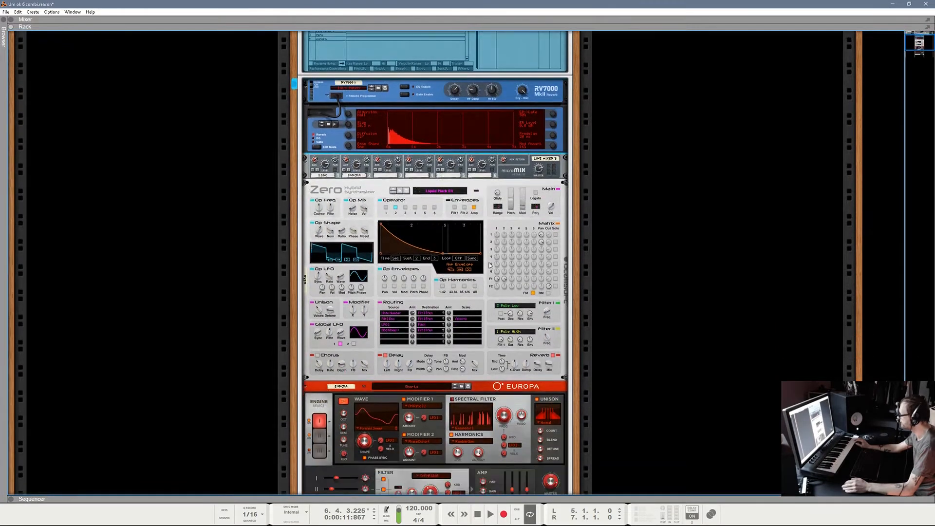
{"action": "scroll", "coordinate": [490, 265], "scroll_direction": "down", "scroll_amount": 3}
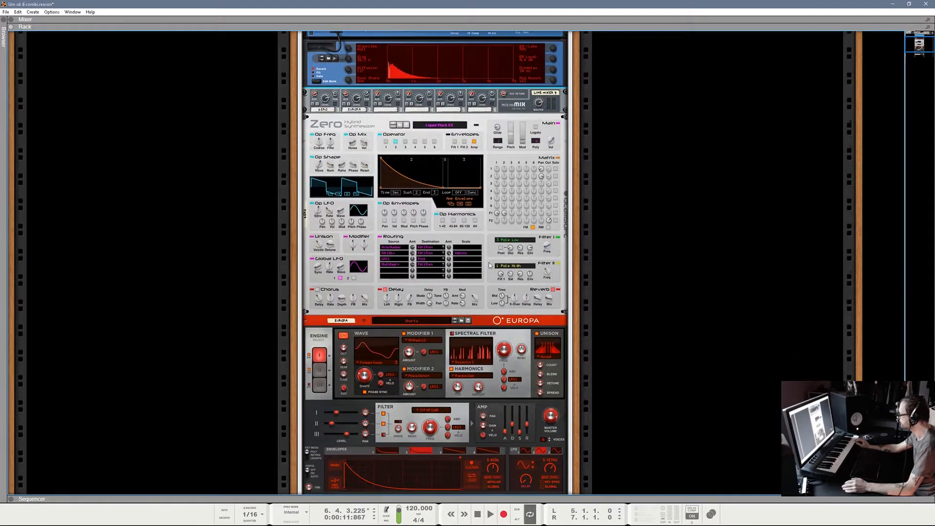
{"action": "scroll", "coordinate": [490, 265], "scroll_direction": "down", "scroll_amount": 3}
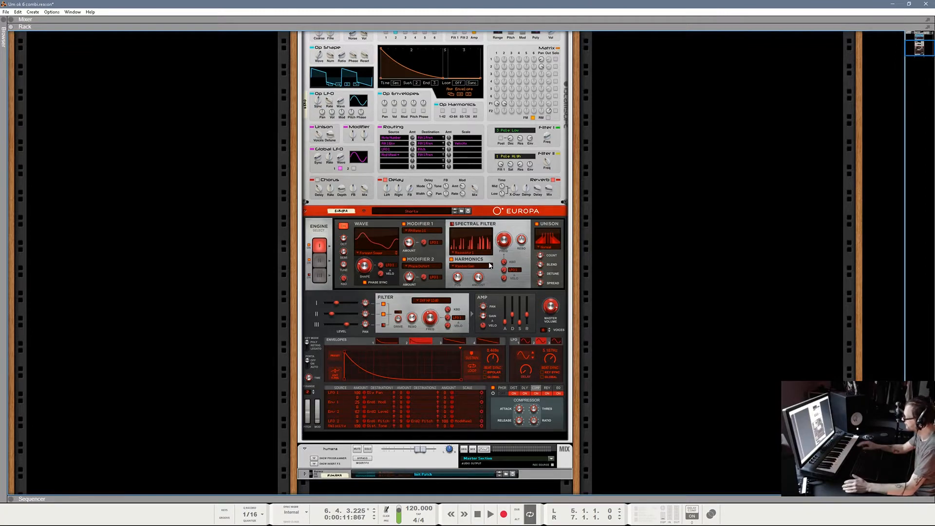
{"action": "scroll", "coordinate": [490, 265], "scroll_direction": "up", "scroll_amount": 1}
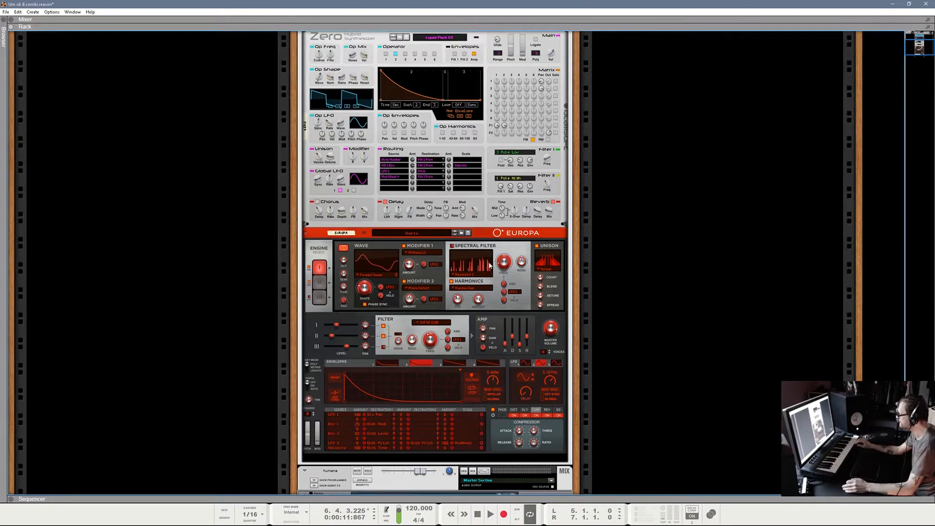
{"action": "scroll", "coordinate": [490, 264], "scroll_direction": "up", "scroll_amount": 4}
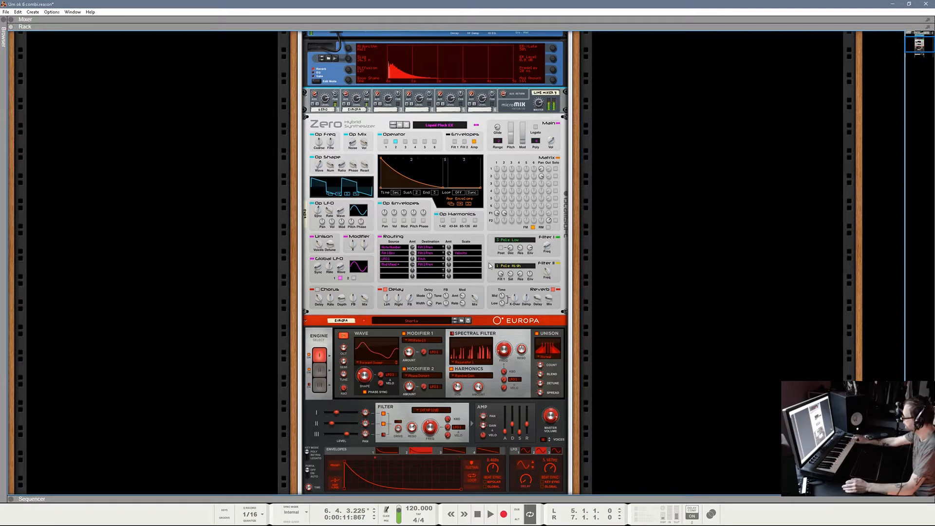
{"action": "scroll", "coordinate": [489, 265], "scroll_direction": "up", "scroll_amount": 6}
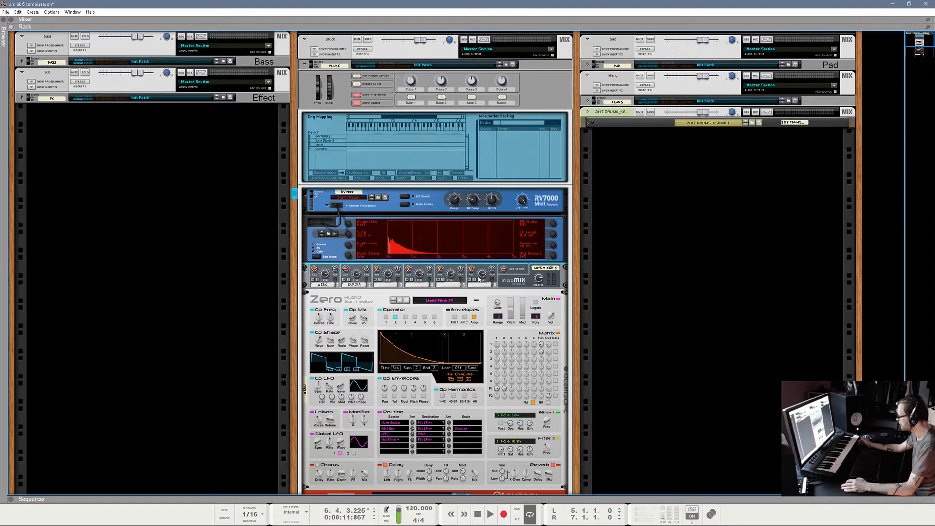
- Review the envelopes and patches of the layered Zero and Europa synths, ending at Europa's spectral filter
{"action": "scroll", "coordinate": [379, 378], "scroll_direction": "down", "scroll_amount": 4}
{"action": "scroll", "coordinate": [379, 378], "scroll_direction": "down", "scroll_amount": 4}
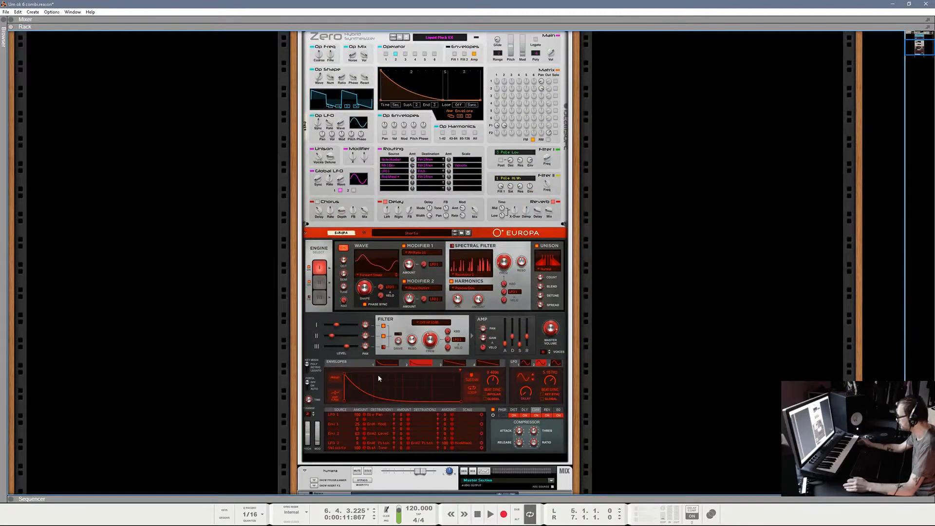
{"action": "scroll", "coordinate": [379, 378], "scroll_direction": "up", "scroll_amount": 2}
{"action": "scroll", "coordinate": [379, 379], "scroll_direction": "up", "scroll_amount": 3}
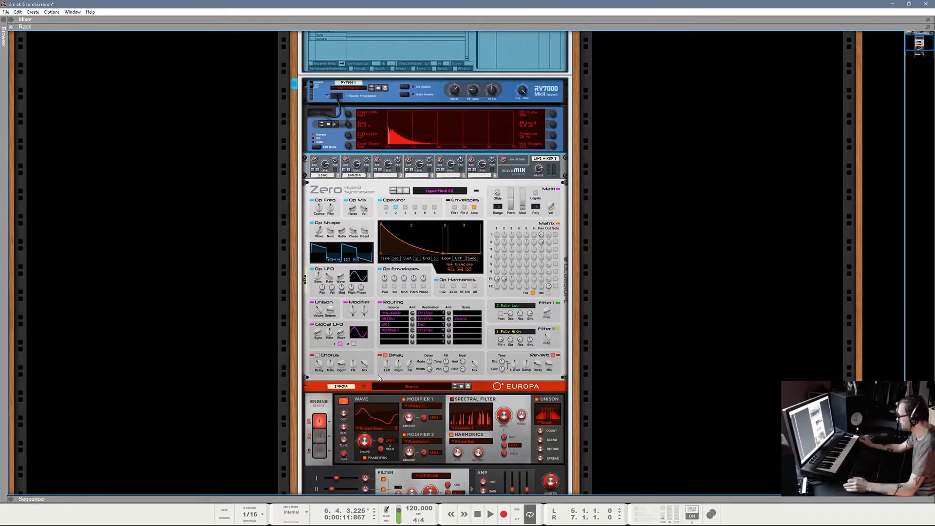
{"action": "scroll", "coordinate": [379, 378], "scroll_direction": "up", "scroll_amount": 3}
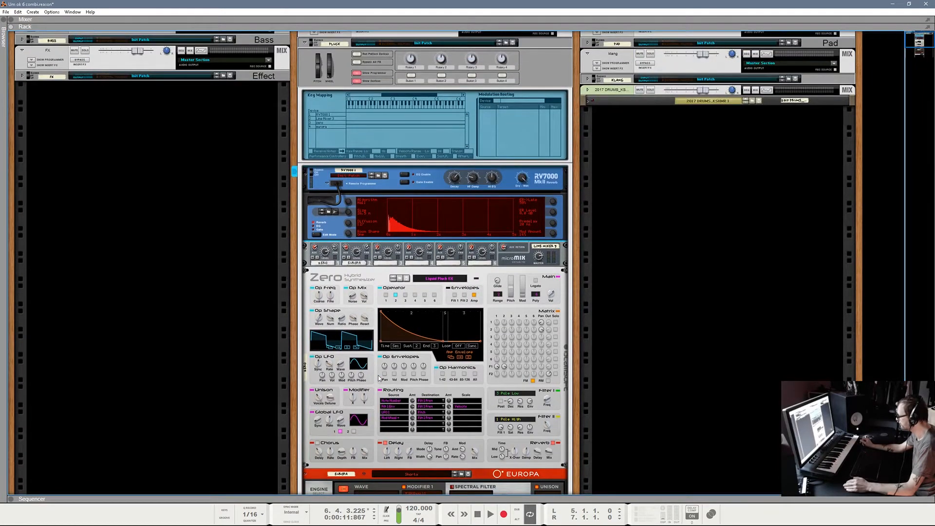
{"action": "scroll", "coordinate": [457, 281], "scroll_direction": "down", "scroll_amount": 2}
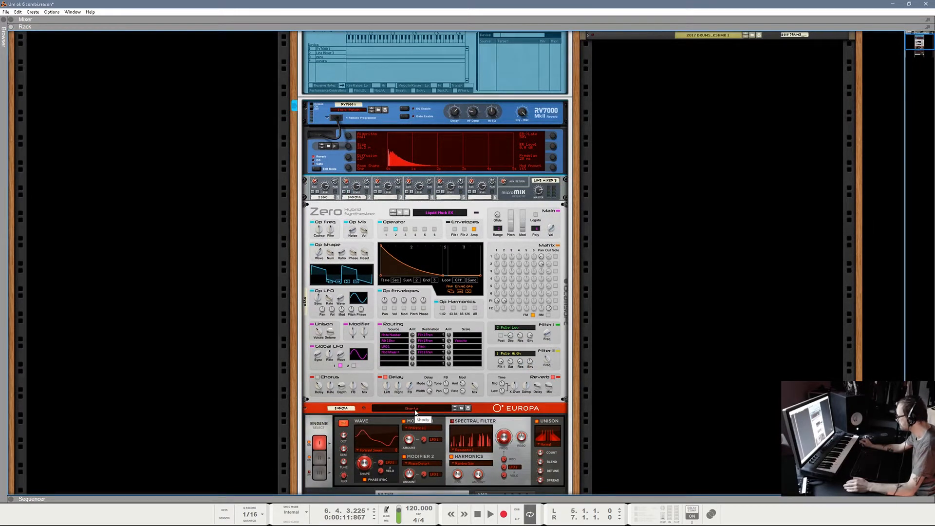
{"action": "left_click", "coordinate": [506, 439]}
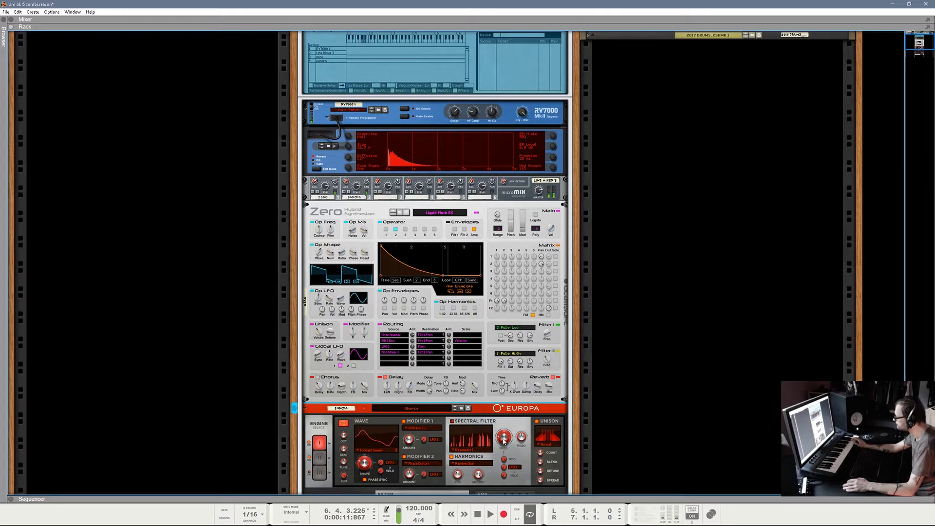
- Audition the Zero and Europa layers separately by soloing their line mixer channels, and lower the Zero channel's level
{"action": "scroll", "coordinate": [502, 436], "scroll_direction": "up", "scroll_amount": 5}
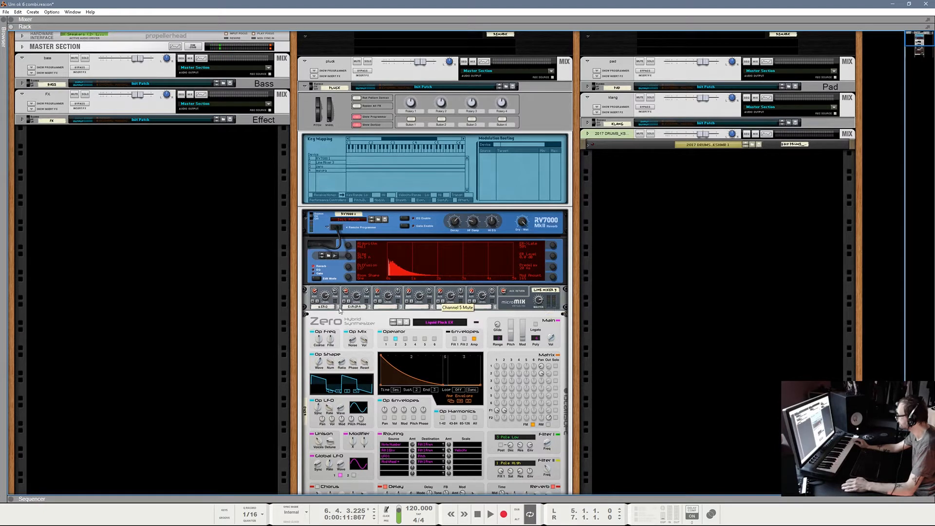
{"action": "left_click", "coordinate": [318, 304]}
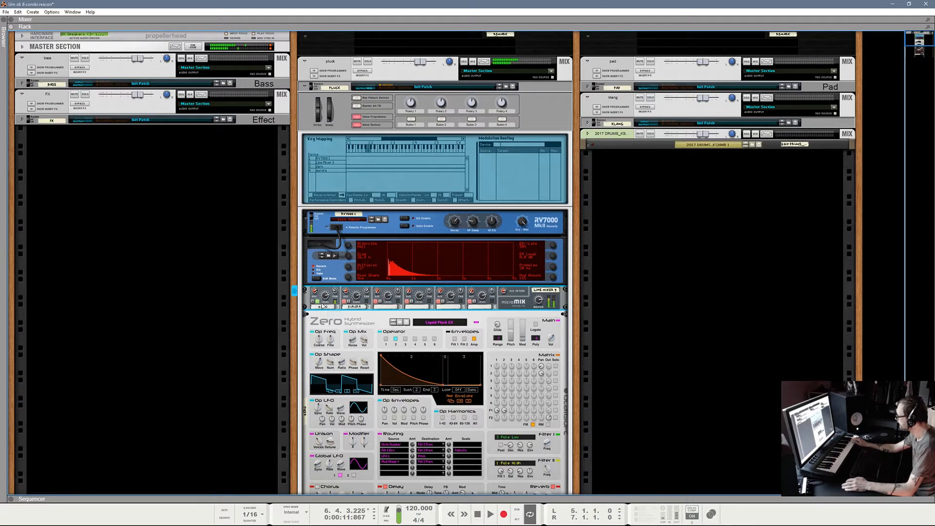
{"action": "left_click", "coordinate": [349, 301]}
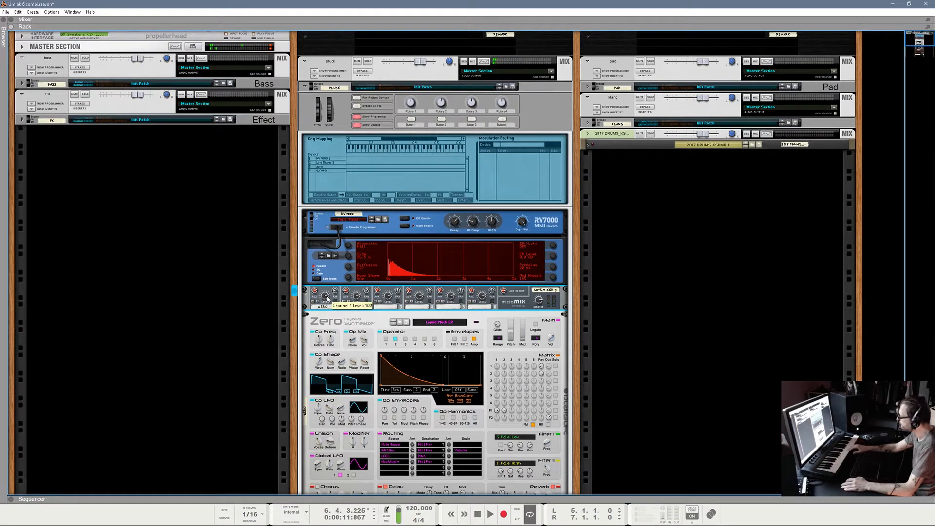
{"action": "left_click_drag", "start_coordinate": [327, 300], "coordinate": [334, 331]}
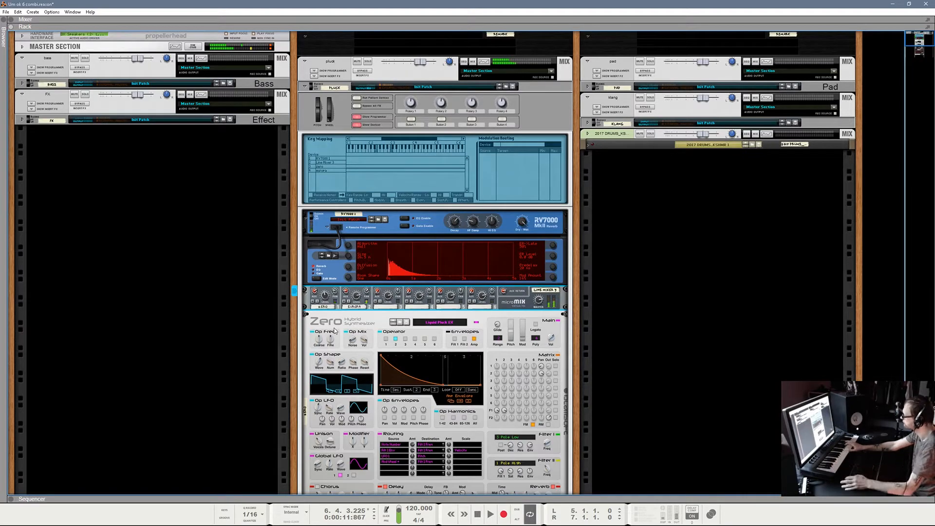
- Look over the pluck Combinator's synths once more and fold the Combinator
{"action": "scroll", "coordinate": [335, 330], "scroll_direction": "down", "scroll_amount": 6}
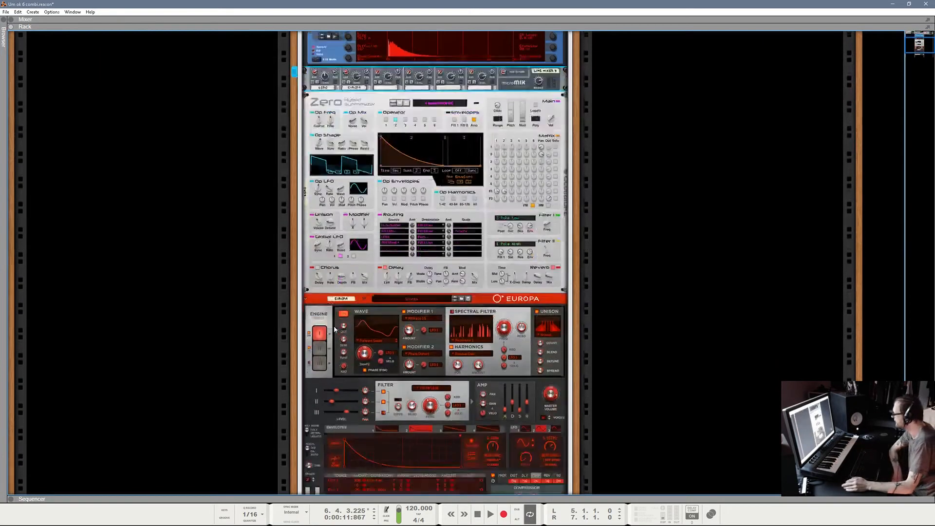
{"action": "scroll", "coordinate": [335, 330], "scroll_direction": "up", "scroll_amount": 7}
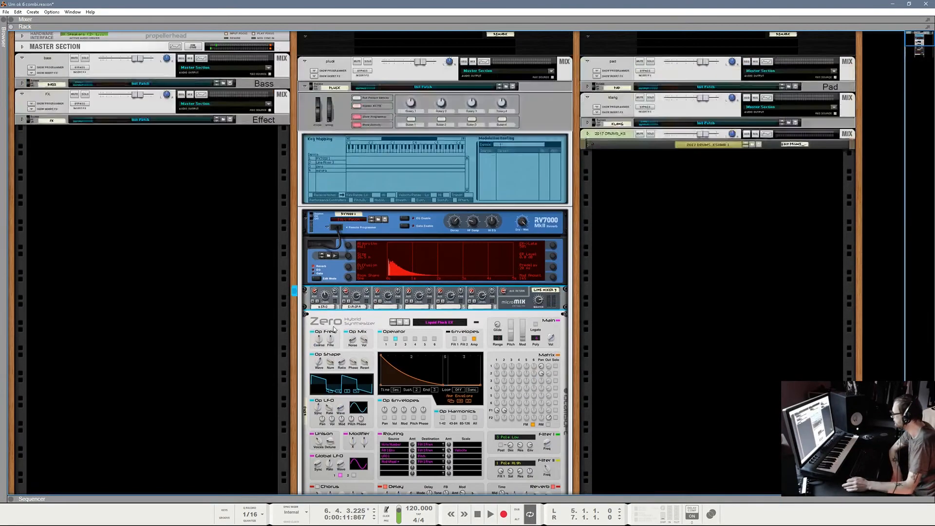
{"action": "left_click", "coordinate": [306, 87]}
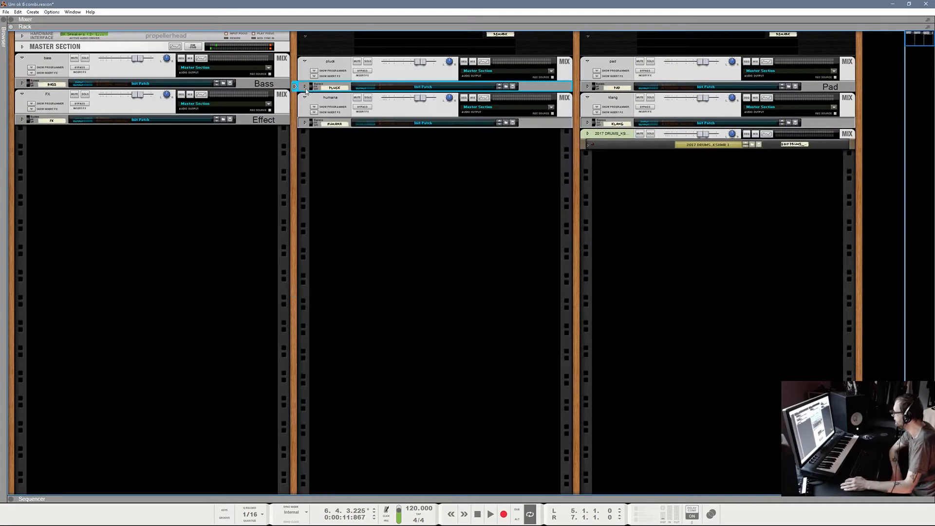
- Unfold the Bass Combinator and examine its compressor, saturation knob, line mixer, filter, VK-2 and The Legend synths
{"action": "left_click", "coordinate": [21, 84]}
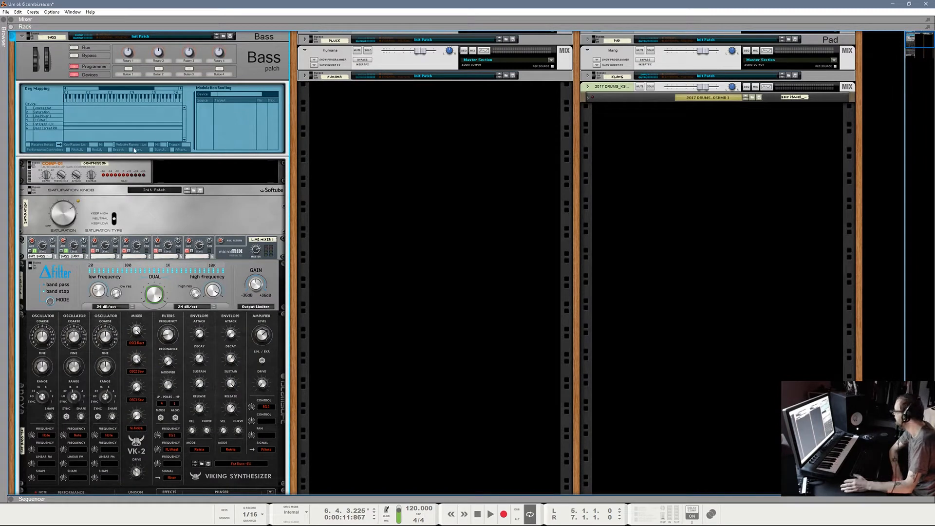
{"action": "scroll", "coordinate": [134, 150], "scroll_direction": "down", "scroll_amount": 4}
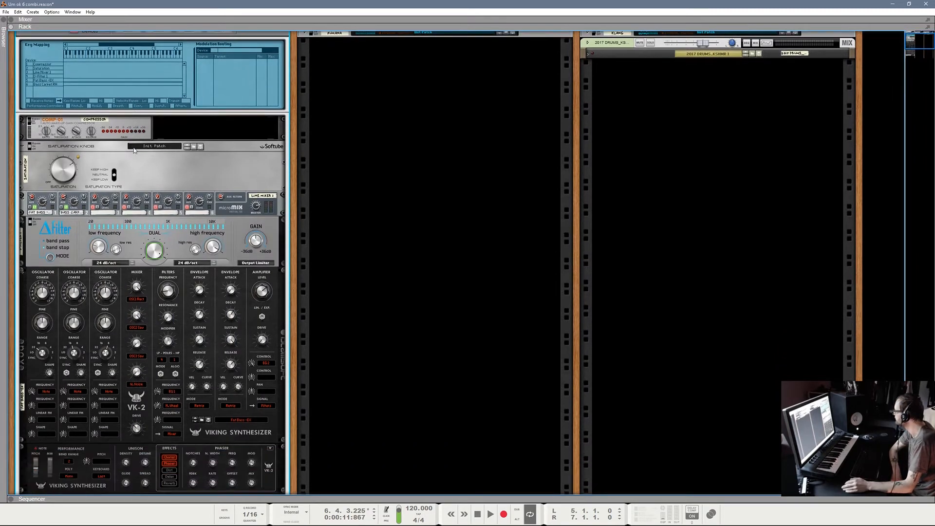
{"action": "scroll", "coordinate": [134, 148], "scroll_direction": "down", "scroll_amount": 5}
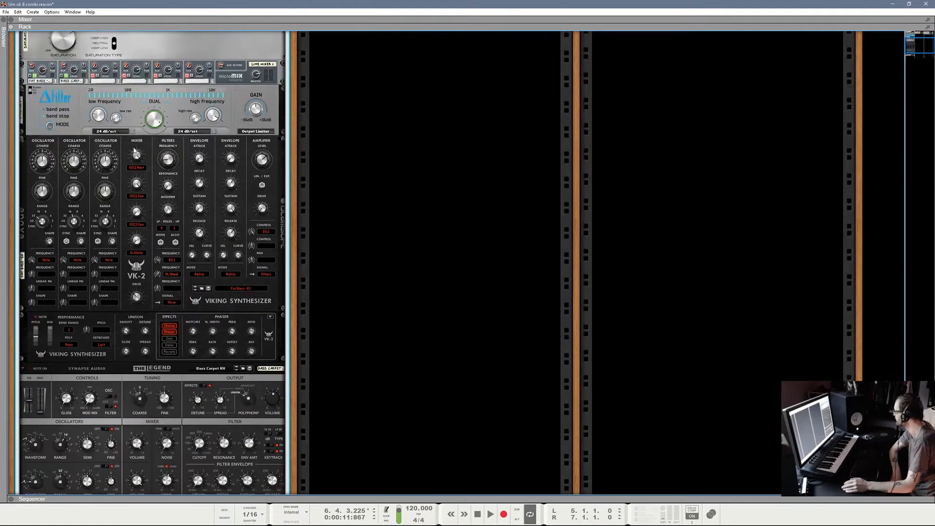
{"action": "scroll", "coordinate": [135, 150], "scroll_direction": "down", "scroll_amount": 1}
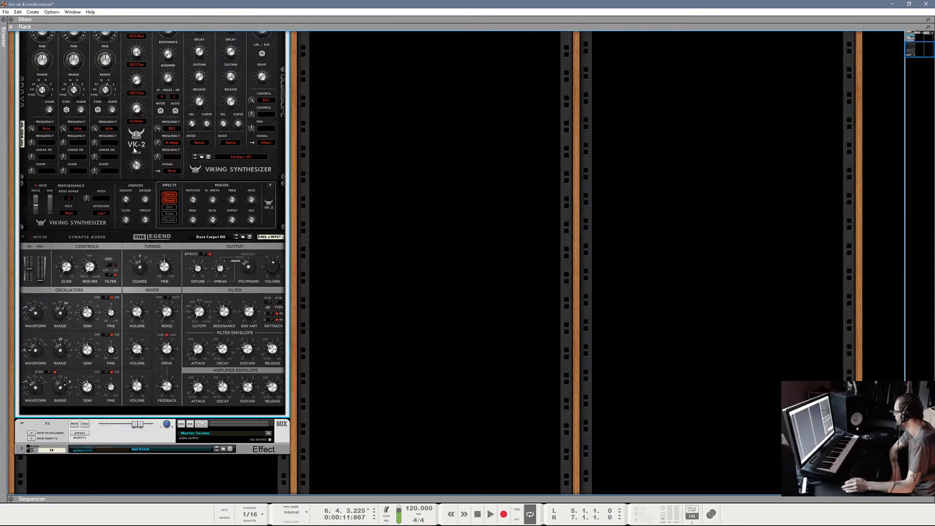
{"action": "scroll", "coordinate": [134, 151], "scroll_direction": "up", "scroll_amount": 10}
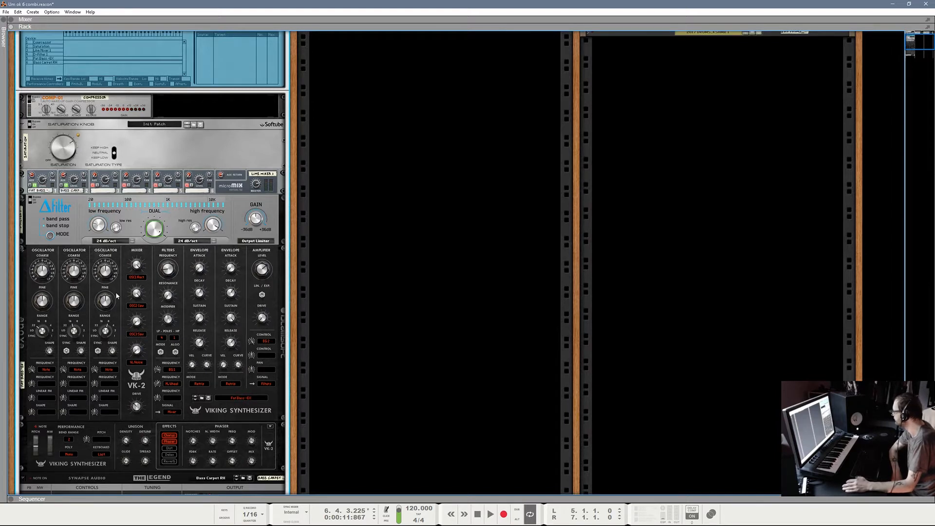
- Review the Bass Combinator's effects and synth layers again and fold the Combinator
{"action": "scroll", "coordinate": [115, 291], "scroll_direction": "down", "scroll_amount": 5}
{"action": "scroll", "coordinate": [115, 294], "scroll_direction": "up", "scroll_amount": 8}
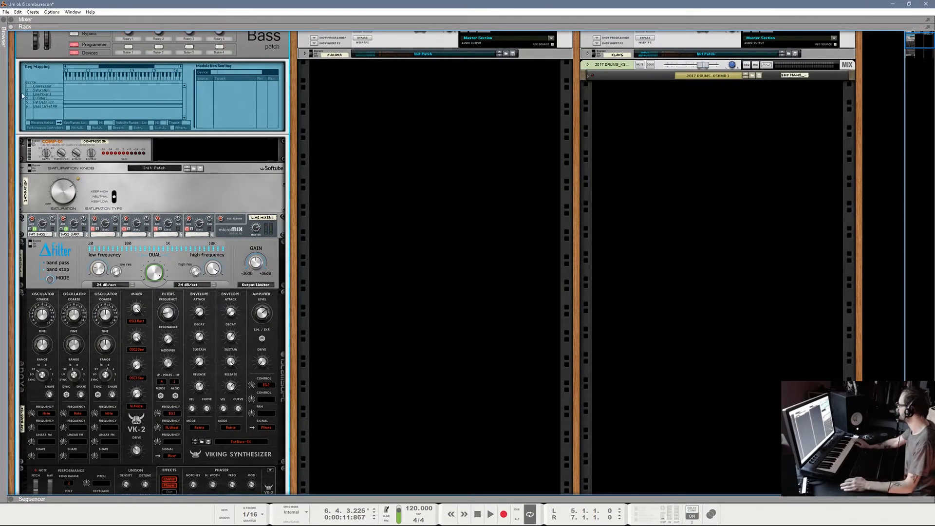
{"action": "scroll", "coordinate": [23, 86], "scroll_direction": "up", "scroll_amount": 1}
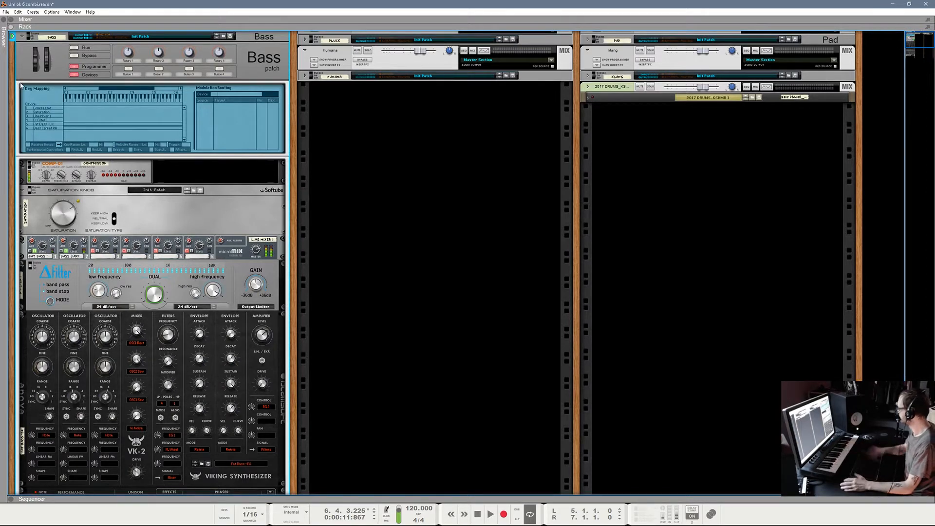
{"action": "scroll", "coordinate": [20, 86], "scroll_direction": "down", "scroll_amount": 5}
{"action": "scroll", "coordinate": [21, 87], "scroll_direction": "up", "scroll_amount": 5}
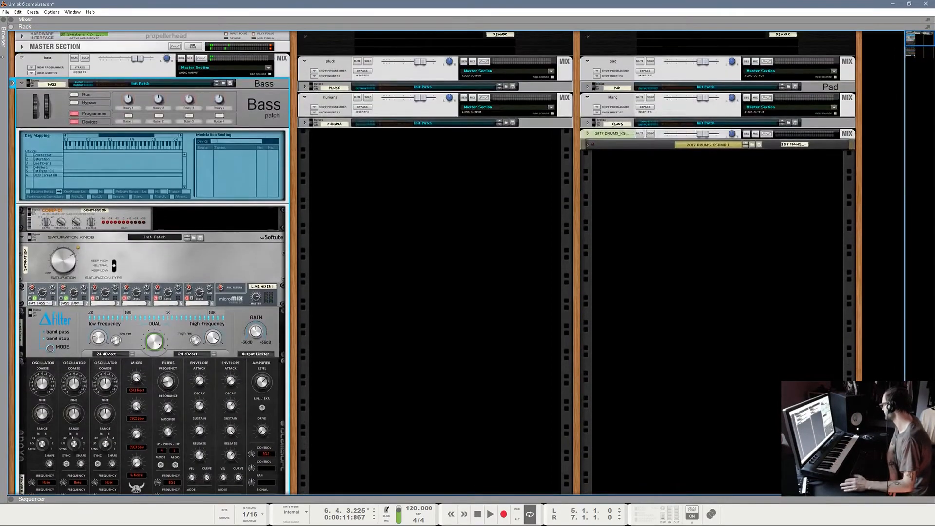
{"action": "left_click", "coordinate": [22, 83]}
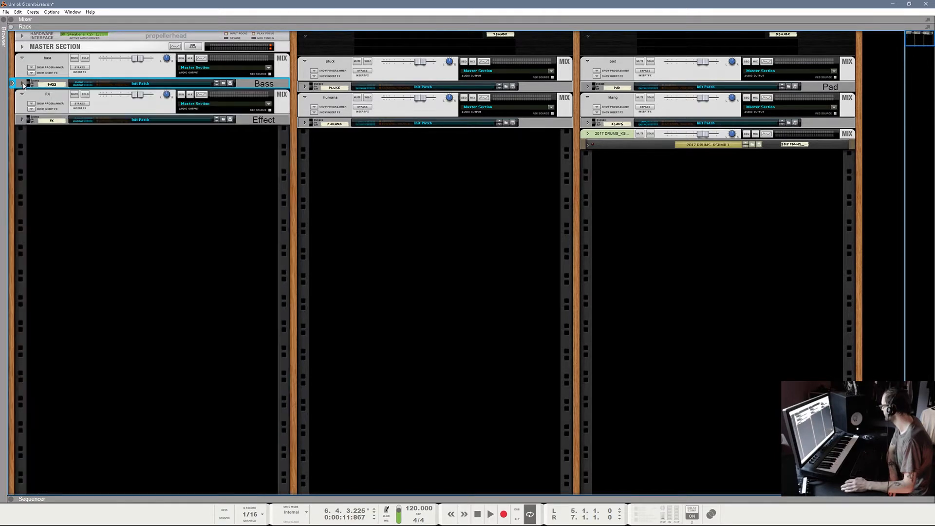
- Unfold the Effect Combinator, examine and audition its NN-XT sampler, and fold the Combinator
{"action": "left_click", "coordinate": [22, 120]}
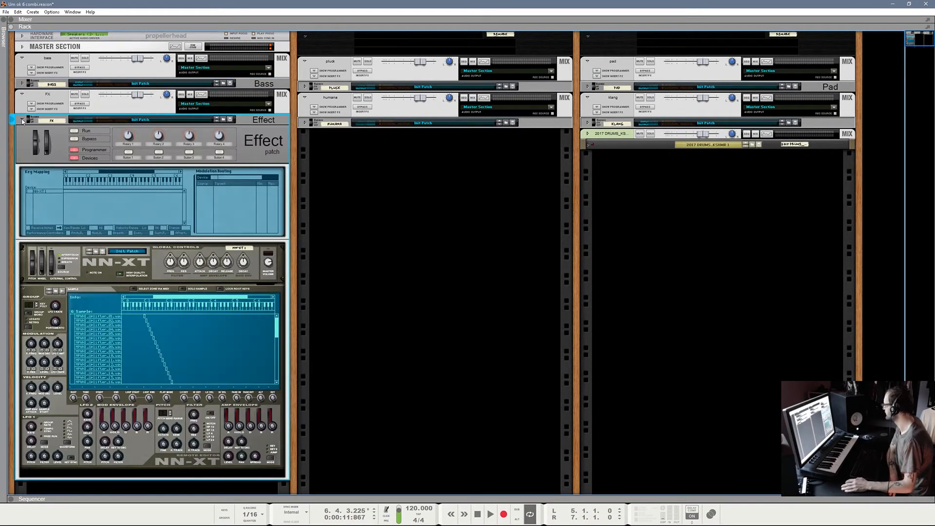
{"action": "left_click", "coordinate": [13, 120]}
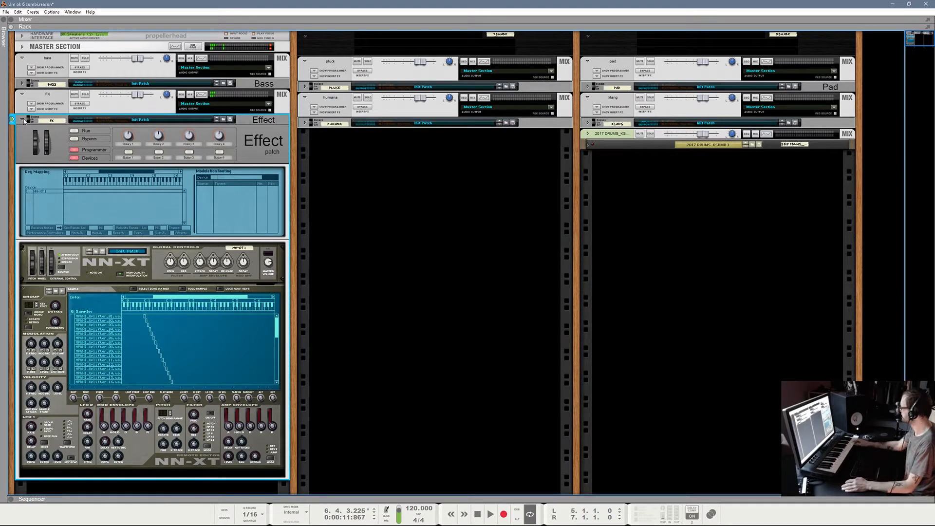
{"action": "left_click", "coordinate": [22, 119]}
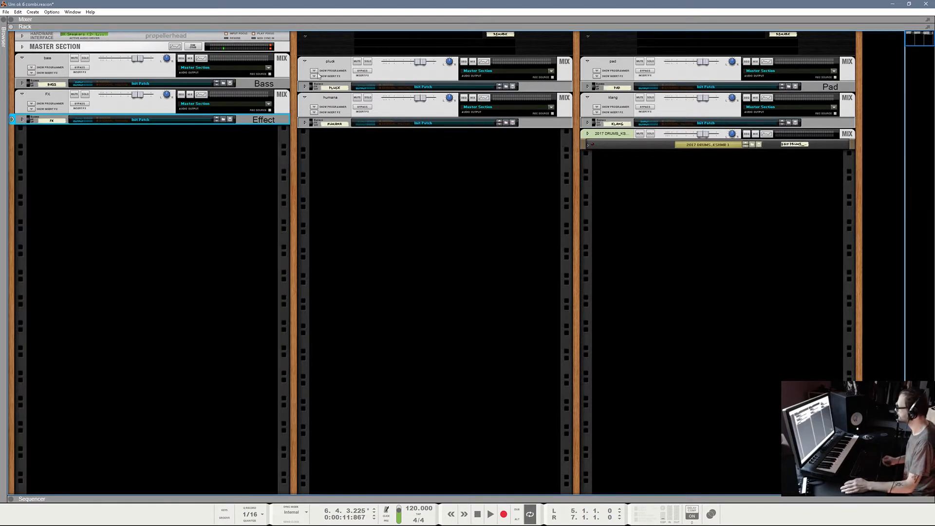
- Unfold the humana Combinator, audition it, and examine its line mixer, Distributor and four Humana choir instruments
{"action": "left_click", "coordinate": [306, 124]}
{"action": "left_click", "coordinate": [306, 124]}
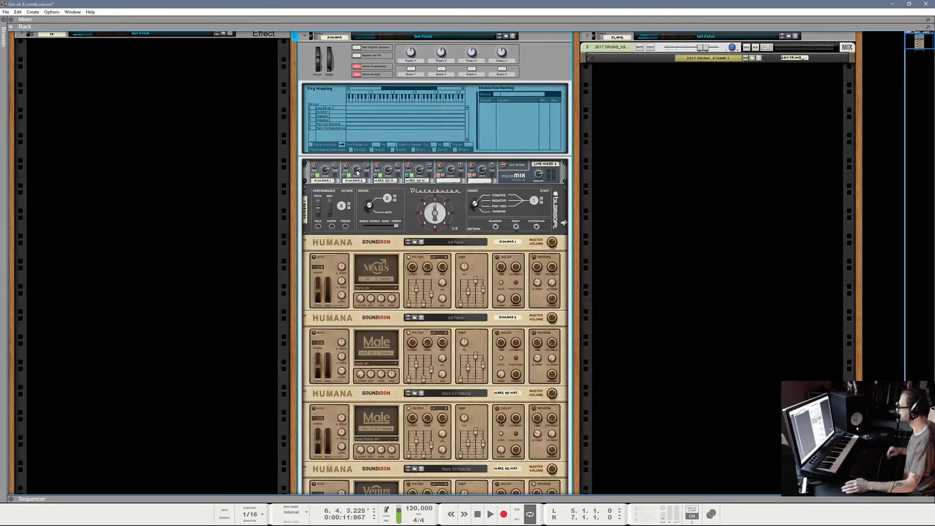
{"action": "scroll", "coordinate": [401, 246], "scroll_direction": "down", "scroll_amount": 2}
{"action": "scroll", "coordinate": [400, 245], "scroll_direction": "up", "scroll_amount": 5}
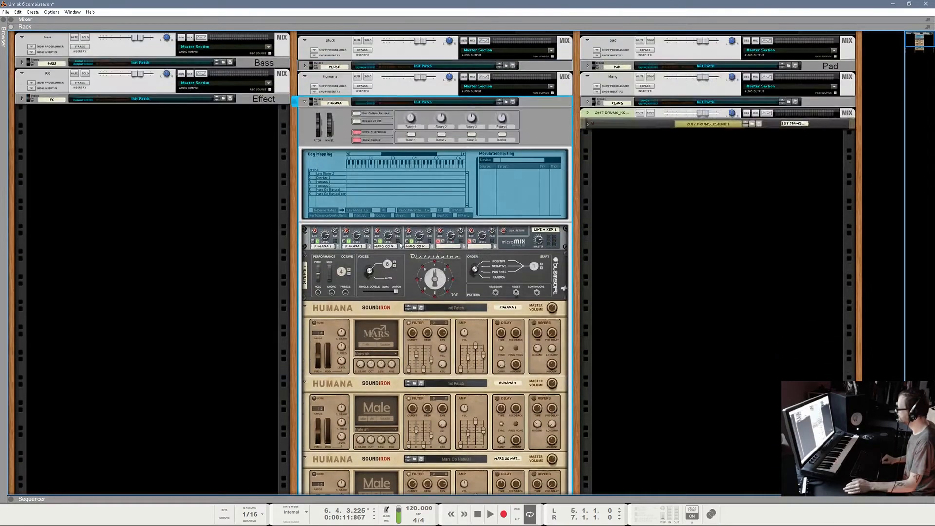
{"action": "scroll", "coordinate": [401, 246], "scroll_direction": "down", "scroll_amount": 8}
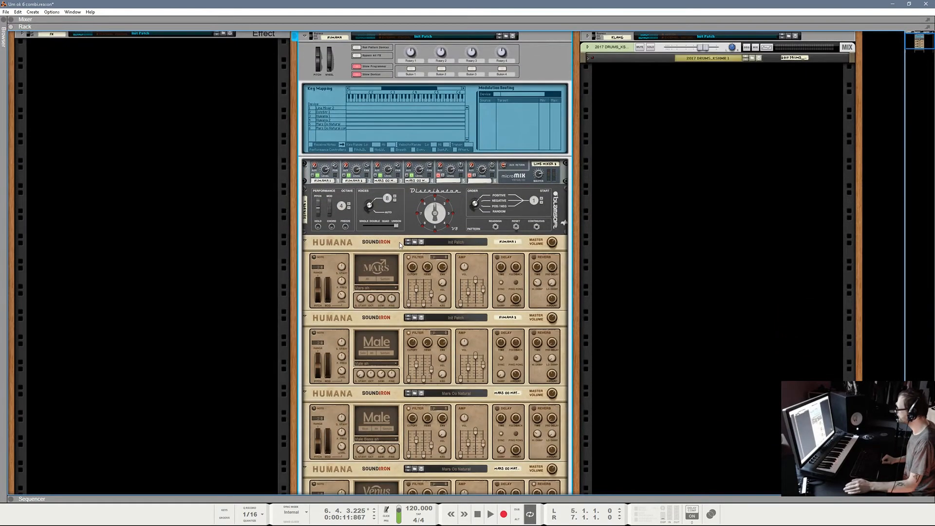
{"action": "scroll", "coordinate": [400, 245], "scroll_direction": "up", "scroll_amount": 5}
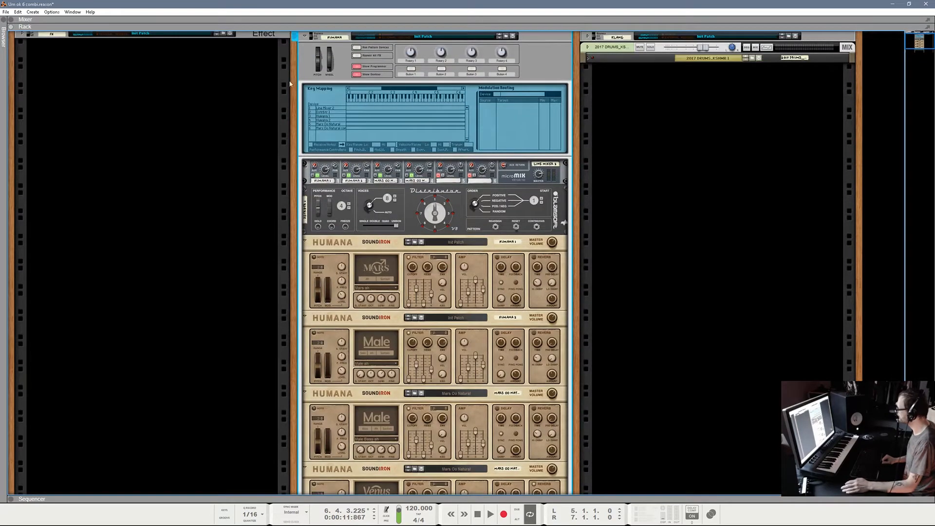
{"action": "scroll", "coordinate": [301, 81], "scroll_direction": "up", "scroll_amount": 1}
{"action": "left_click", "coordinate": [295, 59]}
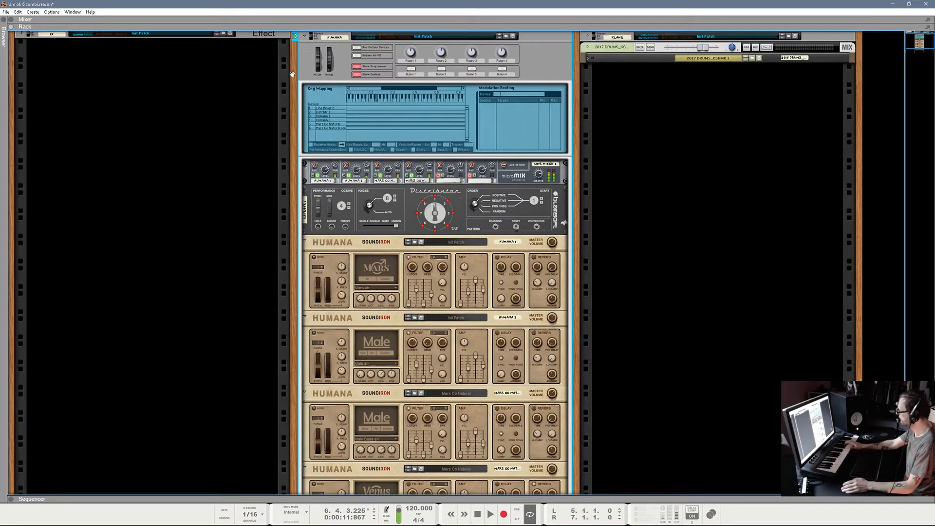
{"action": "scroll", "coordinate": [371, 134], "scroll_direction": "down", "scroll_amount": 3}
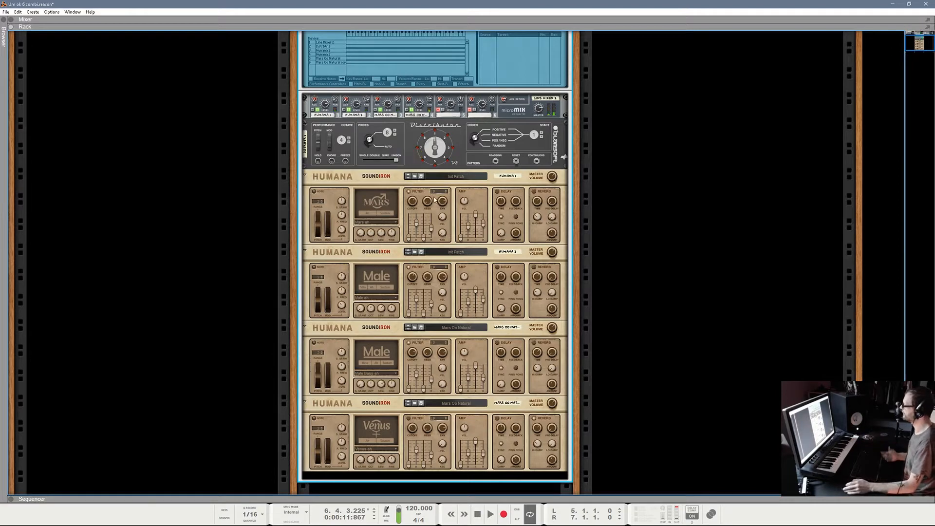
{"action": "scroll", "coordinate": [435, 199], "scroll_direction": "up", "scroll_amount": 1}
{"action": "scroll", "coordinate": [435, 199], "scroll_direction": "up", "scroll_amount": 5}
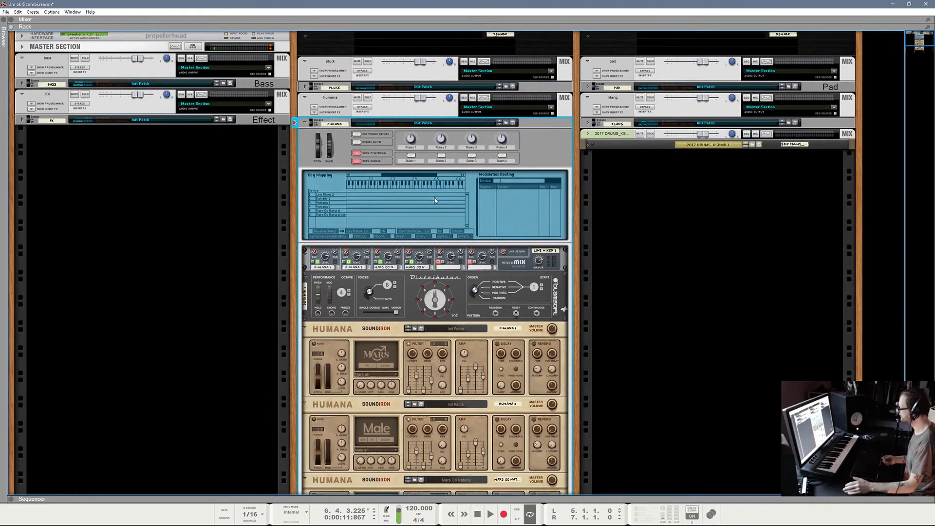
- Switch the Distributor's voice mode to Single to audition the difference, and return it to Unison
{"action": "scroll", "coordinate": [435, 200], "scroll_direction": "down", "scroll_amount": 4}
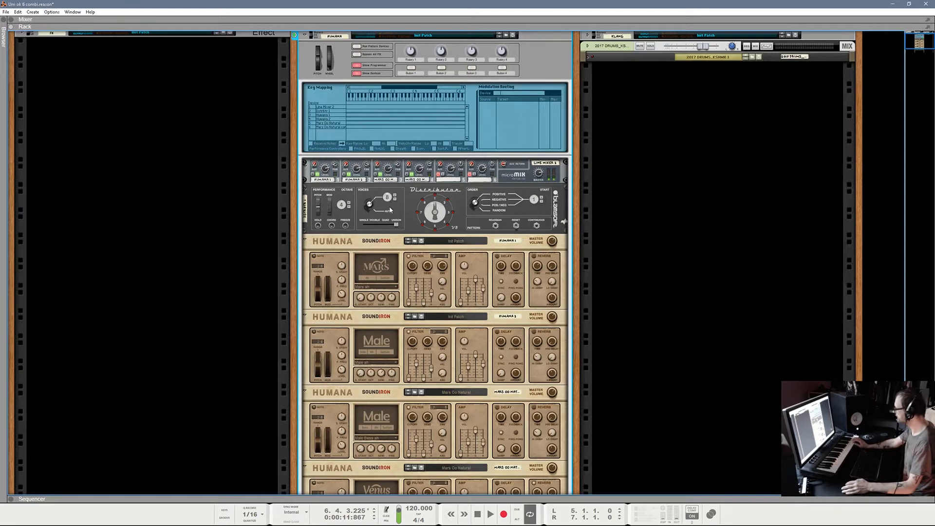
{"action": "left_click_drag", "start_coordinate": [397, 225], "coordinate": [371, 227]}
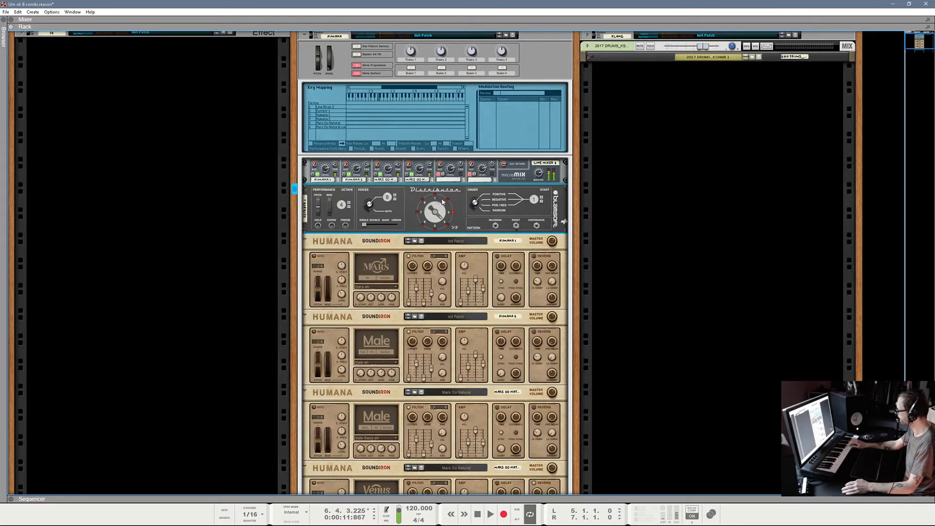
{"action": "left_click_drag", "start_coordinate": [366, 225], "coordinate": [401, 225]}
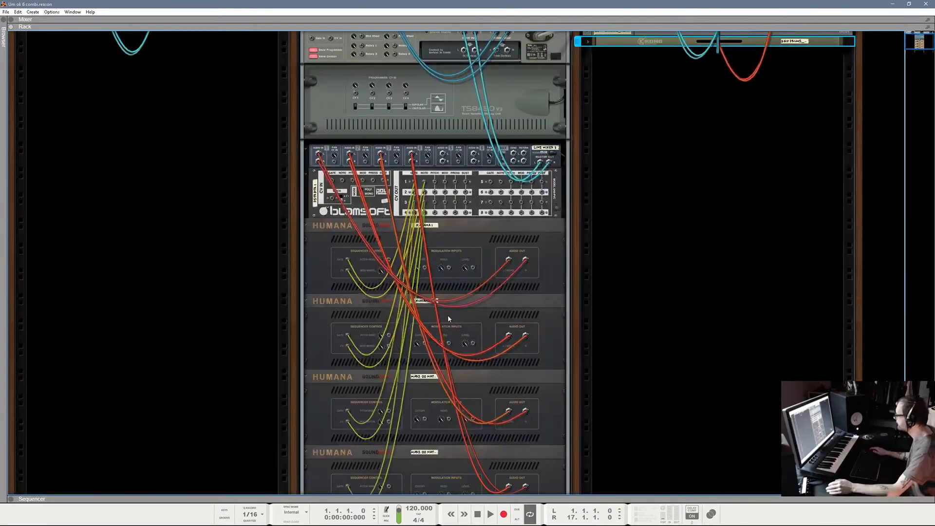
- Examine the humana Combinator's rear wiring, following the Distributor's CV cables to the Humanas and their audio cables to the line mixer
{"action": "scroll", "coordinate": [448, 315], "scroll_direction": "down", "scroll_amount": 2}
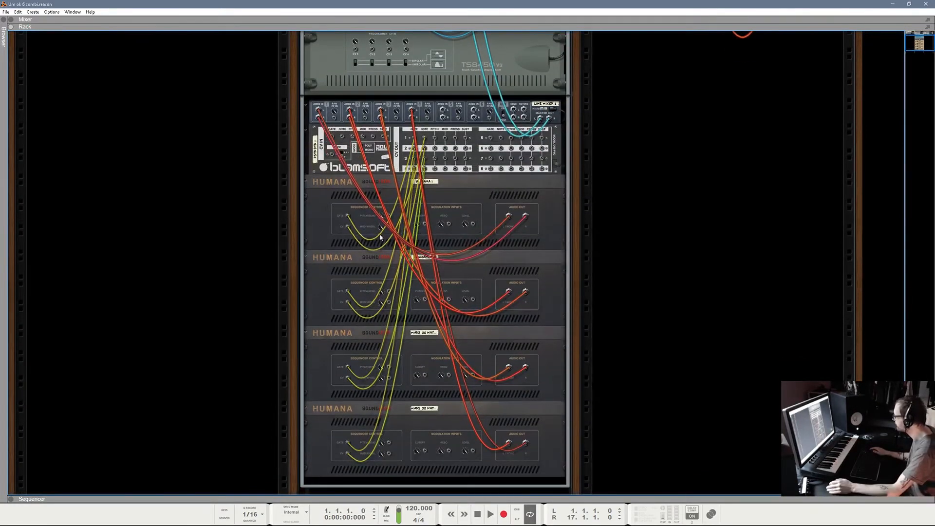
{"action": "scroll", "coordinate": [426, 273], "scroll_direction": "down", "scroll_amount": 1}
{"action": "scroll", "coordinate": [426, 274], "scroll_direction": "up", "scroll_amount": 2}
{"action": "scroll", "coordinate": [426, 273], "scroll_direction": "up", "scroll_amount": 1}
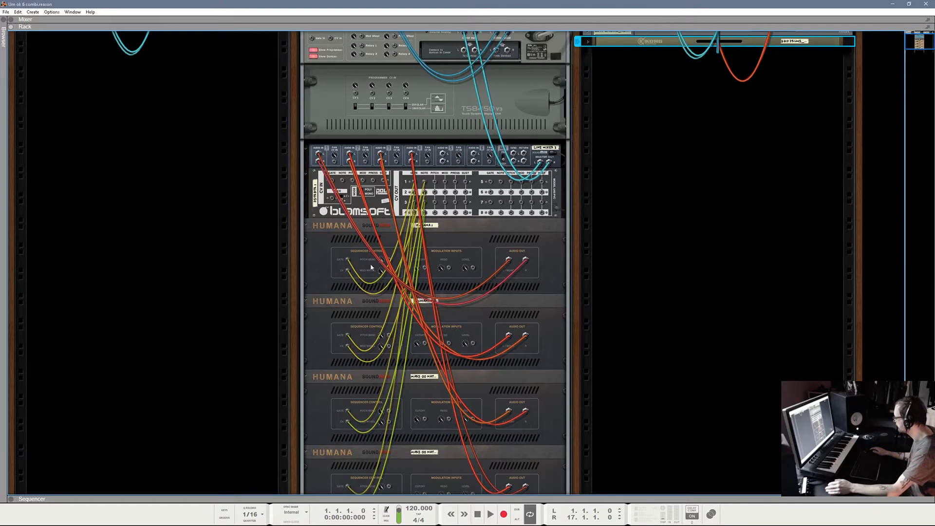
{"action": "scroll", "coordinate": [370, 265], "scroll_direction": "down", "scroll_amount": 3}
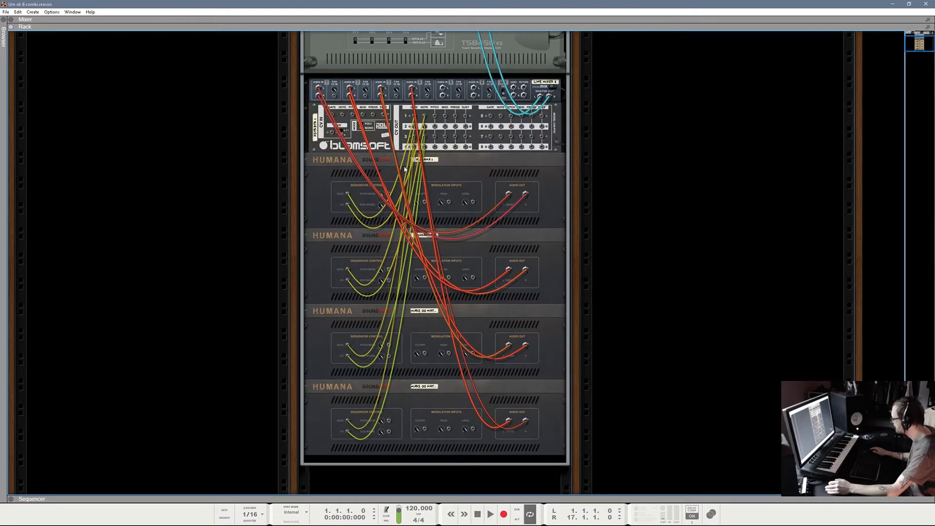
{"action": "scroll", "coordinate": [407, 179], "scroll_direction": "up", "scroll_amount": 2}
{"action": "scroll", "coordinate": [407, 178], "scroll_direction": "up", "scroll_amount": 5}
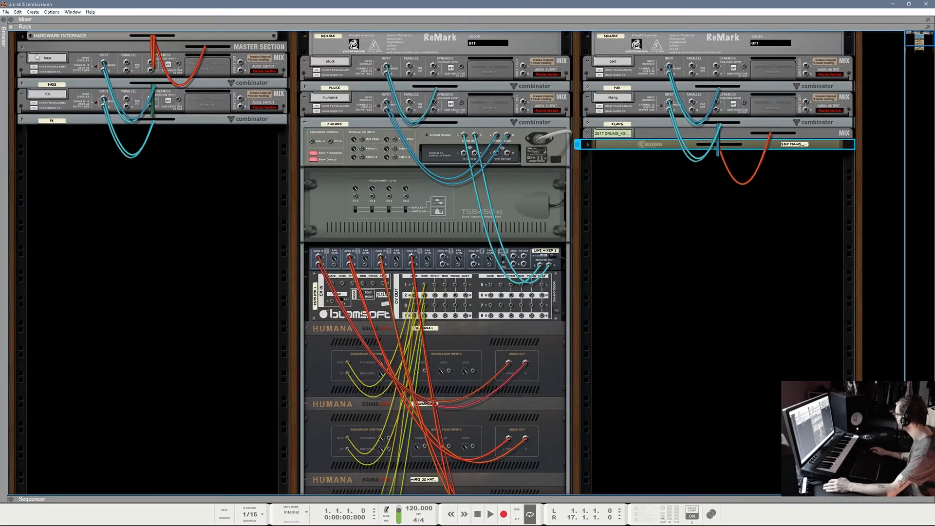
- Unfold the Bass Combinator in the rear view, examine the cabling of its effects, line mixer and synths, and fold it
{"action": "left_click", "coordinate": [23, 59]}
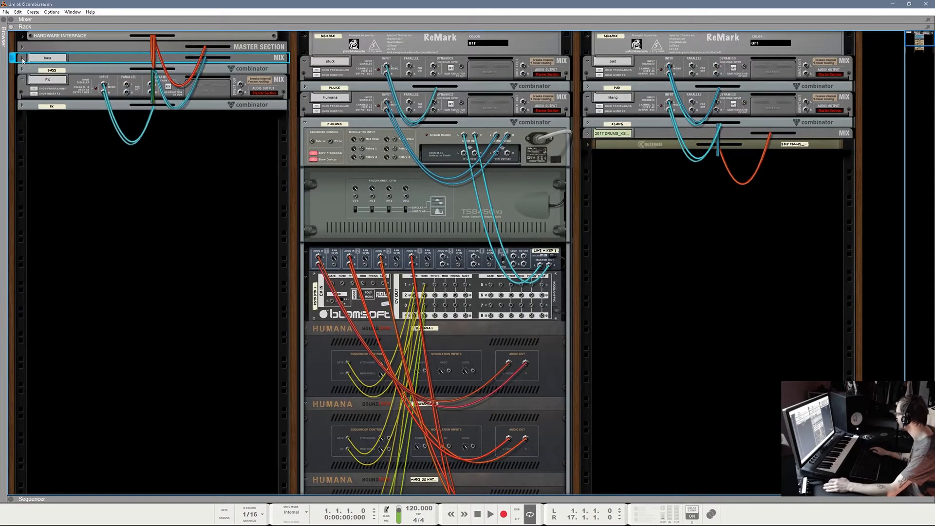
{"action": "left_click", "coordinate": [22, 59]}
{"action": "left_click", "coordinate": [22, 84]}
{"action": "left_click", "coordinate": [22, 84]}
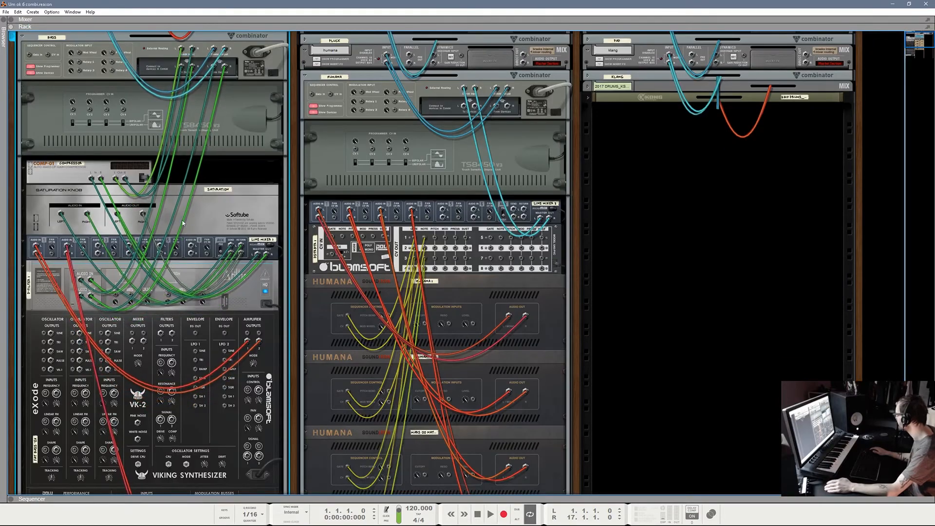
{"action": "scroll", "coordinate": [147, 263], "scroll_direction": "down", "scroll_amount": 5}
{"action": "scroll", "coordinate": [186, 223], "scroll_direction": "down", "scroll_amount": 8}
{"action": "scroll", "coordinate": [185, 223], "scroll_direction": "up", "scroll_amount": 8}
{"action": "scroll", "coordinate": [185, 223], "scroll_direction": "up", "scroll_amount": 4}
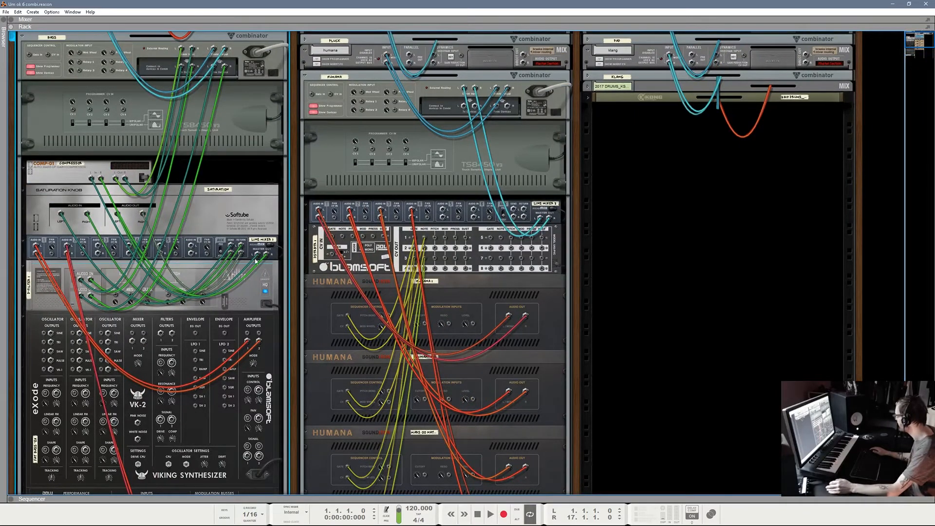
{"action": "left_click", "coordinate": [22, 36]}
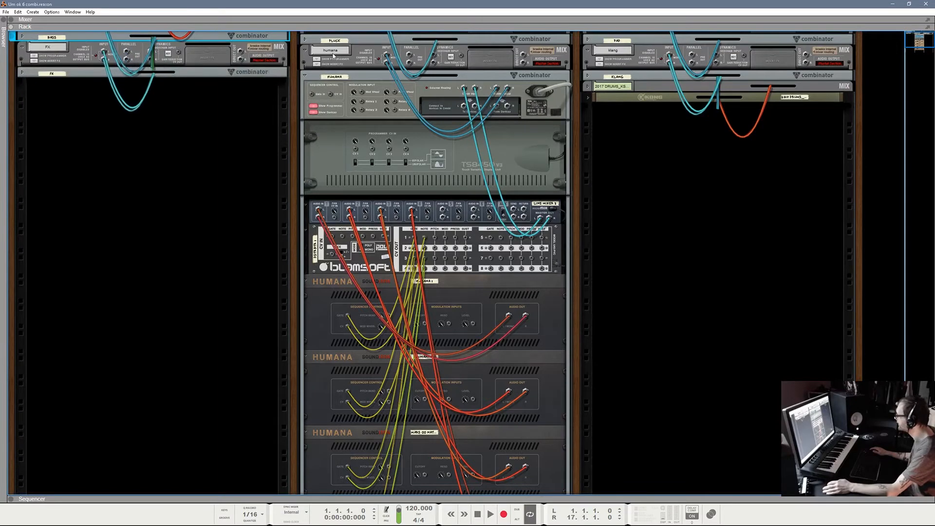
- Unfold the pluck Combinator and examine the rear wiring of its RV7000, line mixer, Zero and Europa
{"action": "left_click", "coordinate": [306, 40]}
{"action": "scroll", "coordinate": [390, 283], "scroll_direction": "down", "scroll_amount": 3}
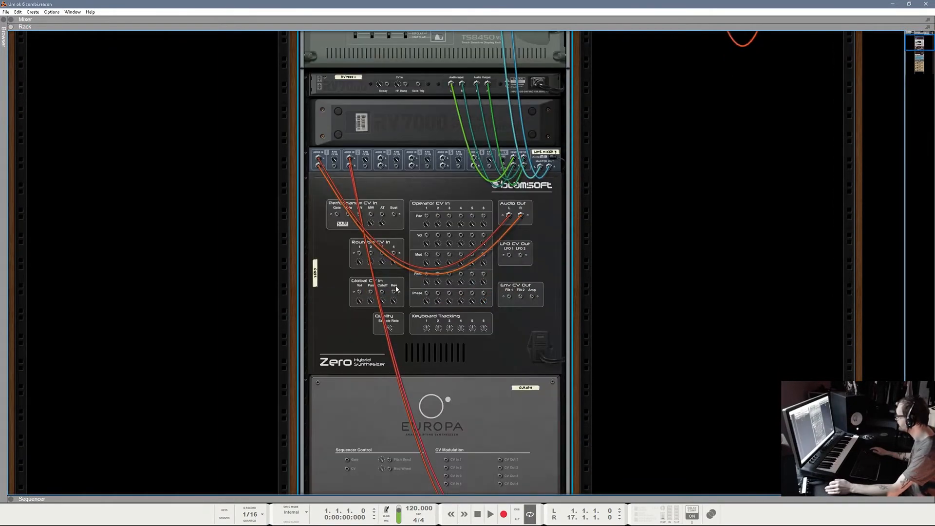
{"action": "scroll", "coordinate": [294, 109], "scroll_direction": "up", "scroll_amount": 4}
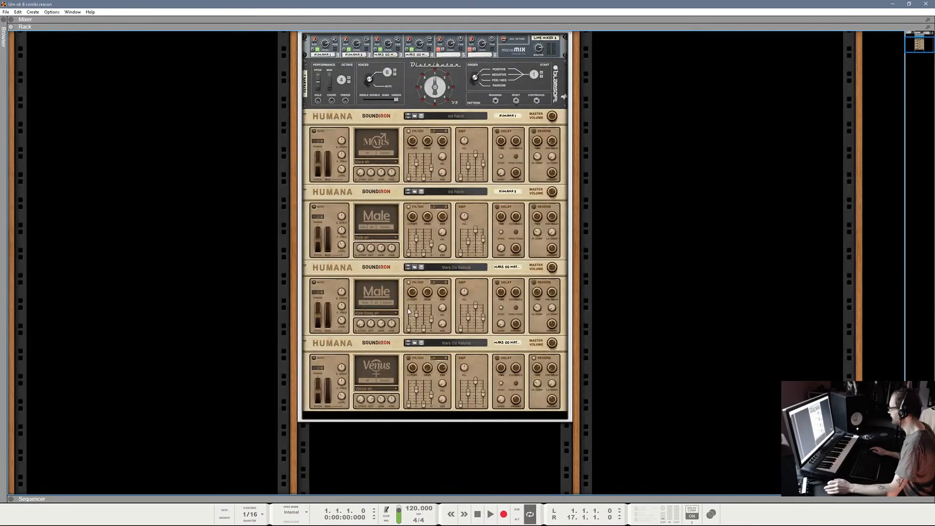
- Review the rear wiring between the Distributor, the four Humanas and the line mixer, and return to the rack's front view
{"action": "key", "text": "Tab"}
{"action": "scroll", "coordinate": [423, 310], "scroll_direction": "up", "scroll_amount": 1}
{"action": "scroll", "coordinate": [424, 310], "scroll_direction": "up", "scroll_amount": 1}
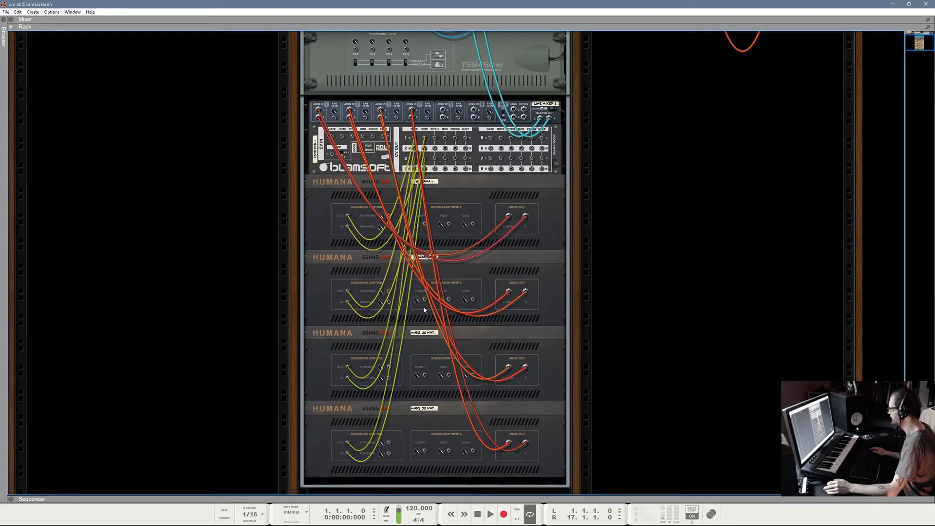
{"action": "scroll", "coordinate": [424, 310], "scroll_direction": "up", "scroll_amount": 1}
{"action": "scroll", "coordinate": [423, 310], "scroll_direction": "down", "scroll_amount": 1}
{"action": "scroll", "coordinate": [424, 310], "scroll_direction": "down", "scroll_amount": 1}
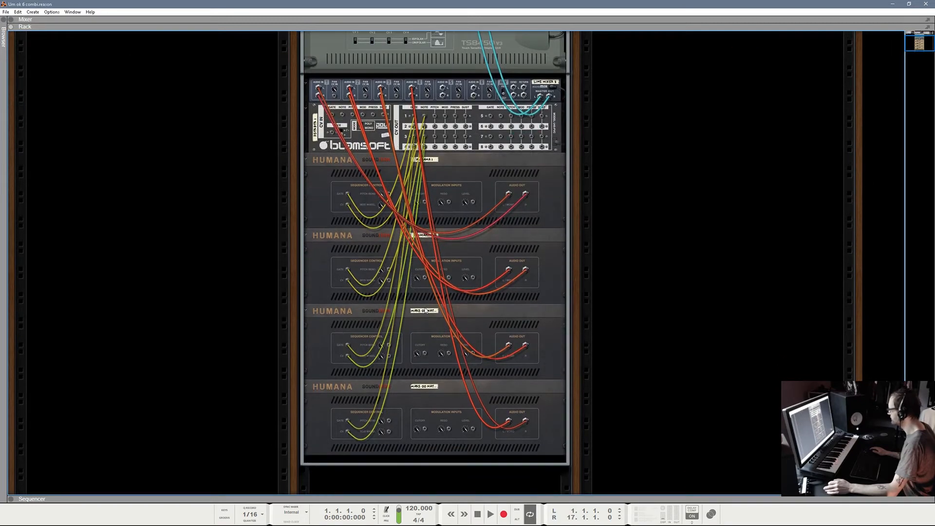
{"action": "key", "text": "Tab"}
{"action": "scroll", "coordinate": [425, 288], "scroll_direction": "up", "scroll_amount": 2}
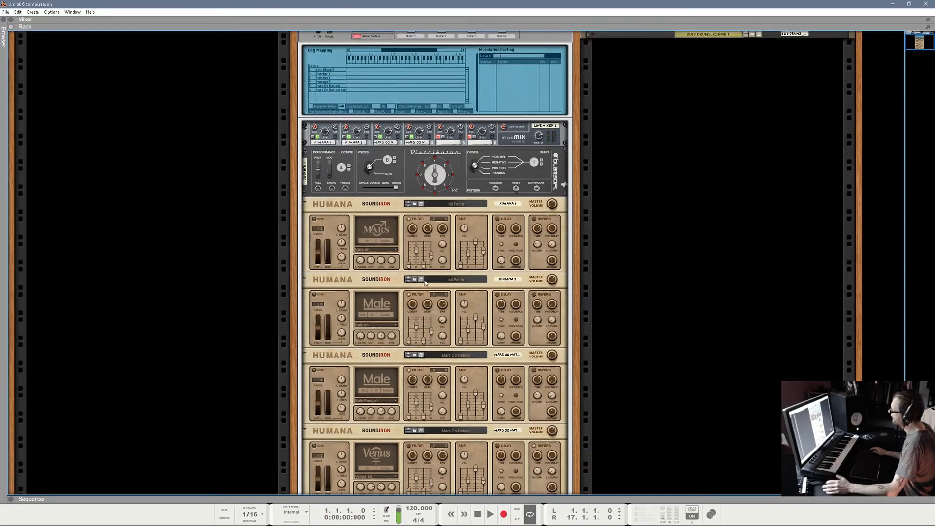
{"action": "scroll", "coordinate": [460, 210], "scroll_direction": "up", "scroll_amount": 3}
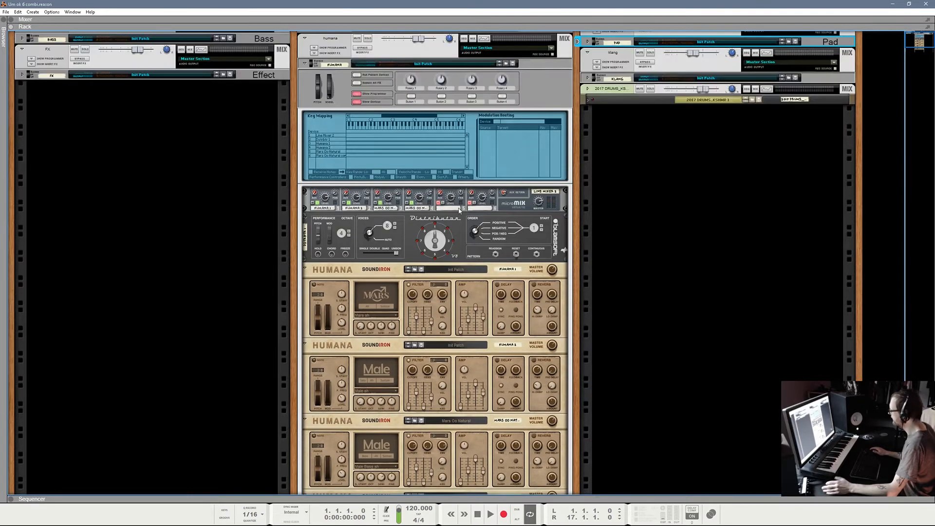
- Check the note-reception settings of the Humana devices and Distributor in the humana Combinator's programmer, and audition the full choir patch
{"action": "left_click", "coordinate": [326, 275]}
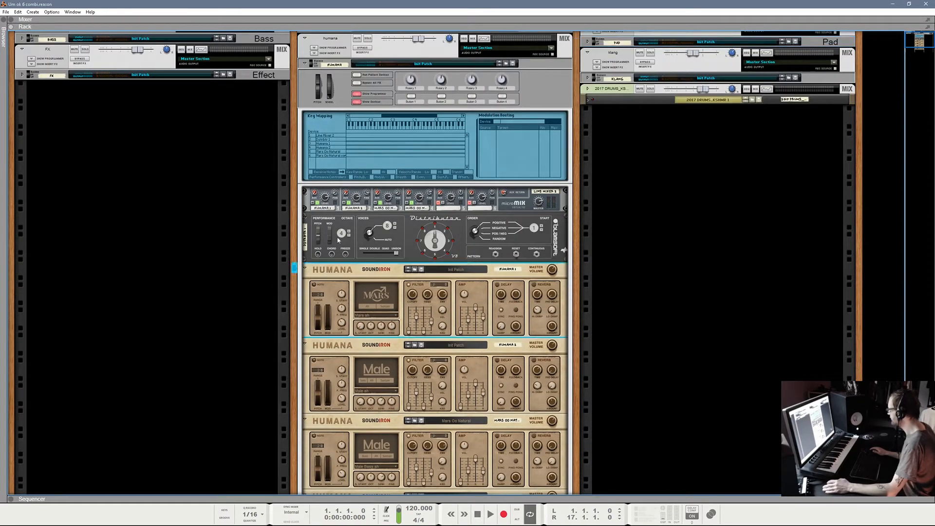
{"action": "left_click", "coordinate": [325, 144]}
{"action": "left_click", "coordinate": [323, 147]}
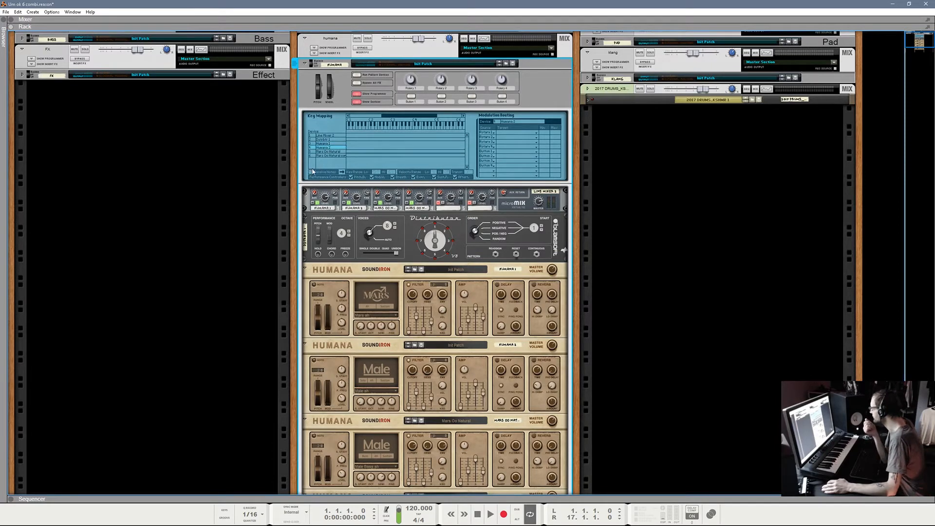
{"action": "left_click", "coordinate": [325, 152]}
{"action": "left_click", "coordinate": [329, 158]}
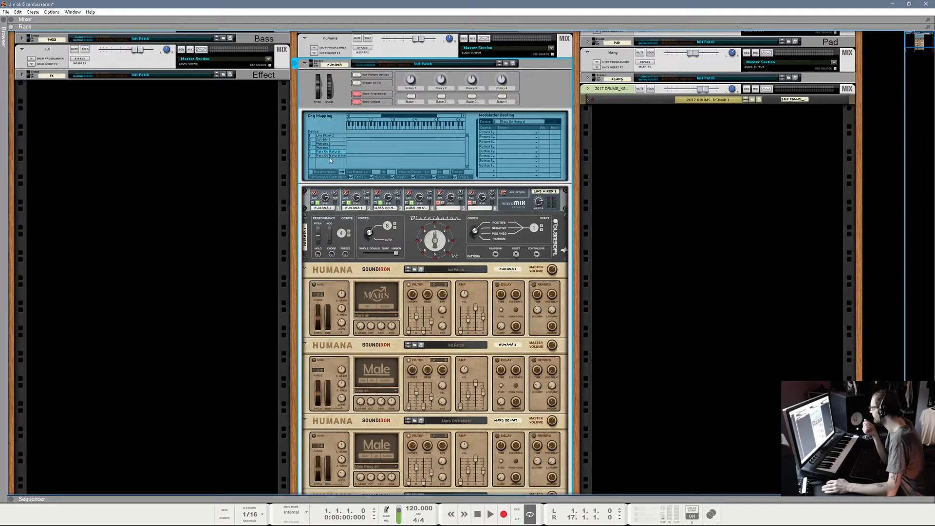
{"action": "left_click", "coordinate": [330, 156]}
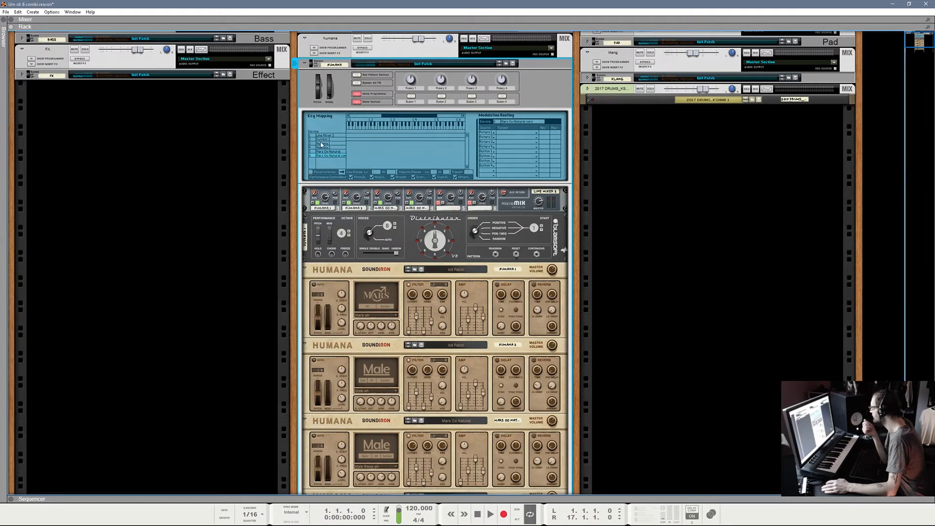
{"action": "left_click", "coordinate": [322, 140]}
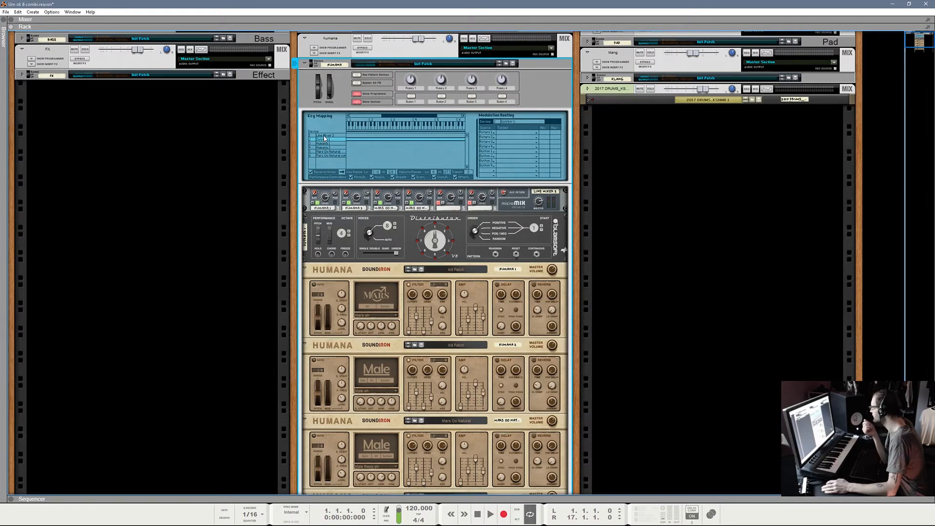
{"action": "left_click", "coordinate": [324, 156]}
{"action": "left_click", "coordinate": [325, 156]}
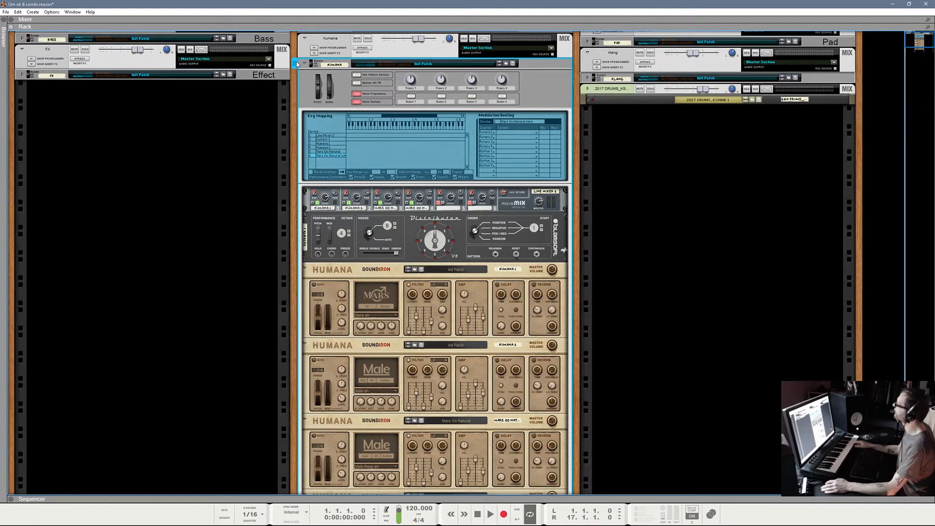
{"action": "scroll", "coordinate": [296, 63], "scroll_direction": "down", "scroll_amount": 1}
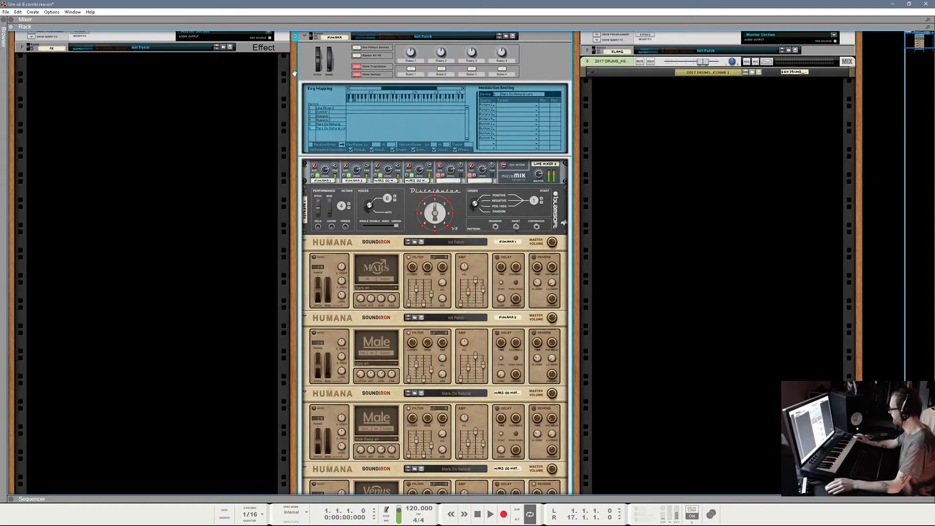
{"action": "scroll", "coordinate": [508, 289], "scroll_direction": "down", "scroll_amount": 3}
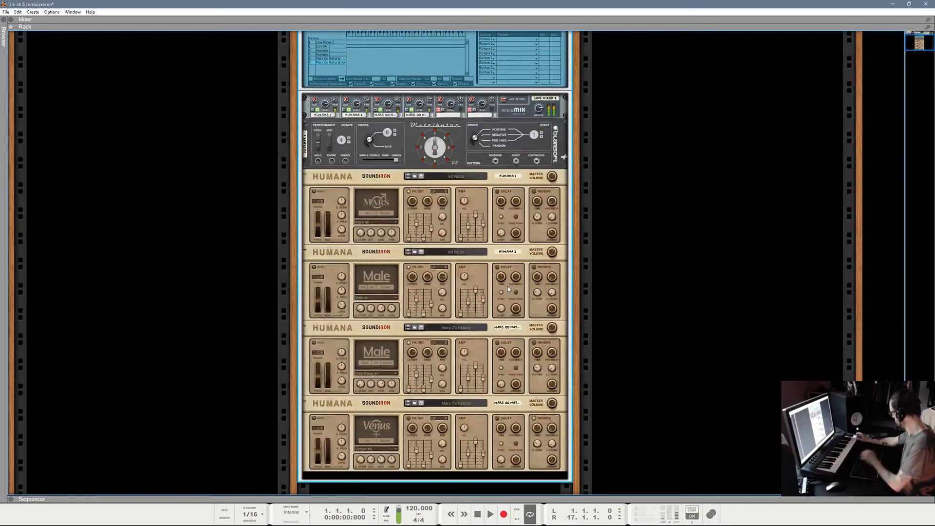
- Unfold the Pad Combinator and examine its programmer, line mixer, Antidote and Parsec layers
{"action": "key", "text": "Tab"}
{"action": "key", "text": "Tab"}
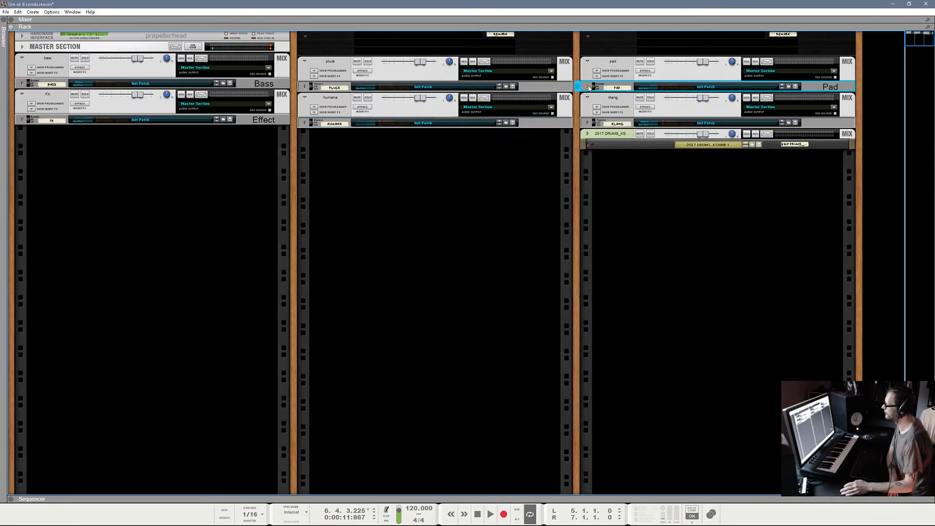
{"action": "scroll", "coordinate": [634, 252], "scroll_direction": "down", "scroll_amount": 5}
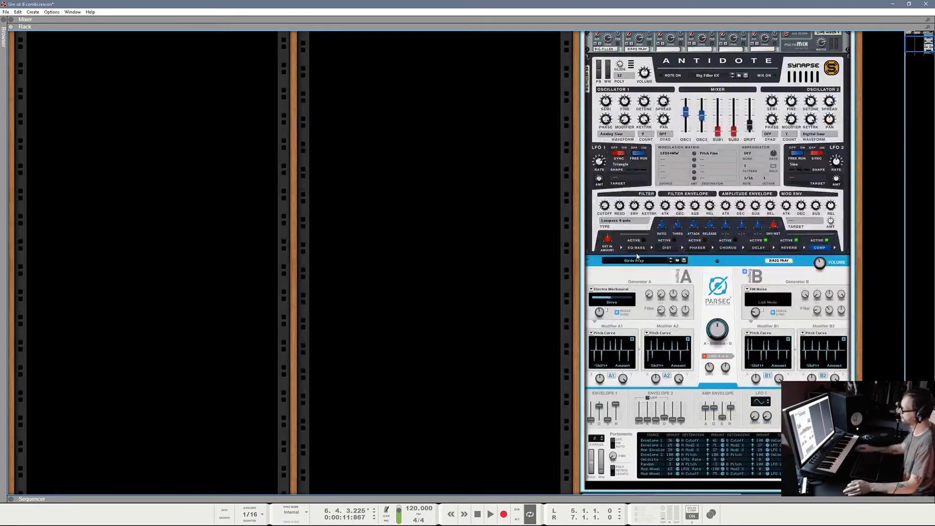
{"action": "scroll", "coordinate": [637, 256], "scroll_direction": "down", "scroll_amount": 5}
{"action": "scroll", "coordinate": [636, 257], "scroll_direction": "up", "scroll_amount": 10}
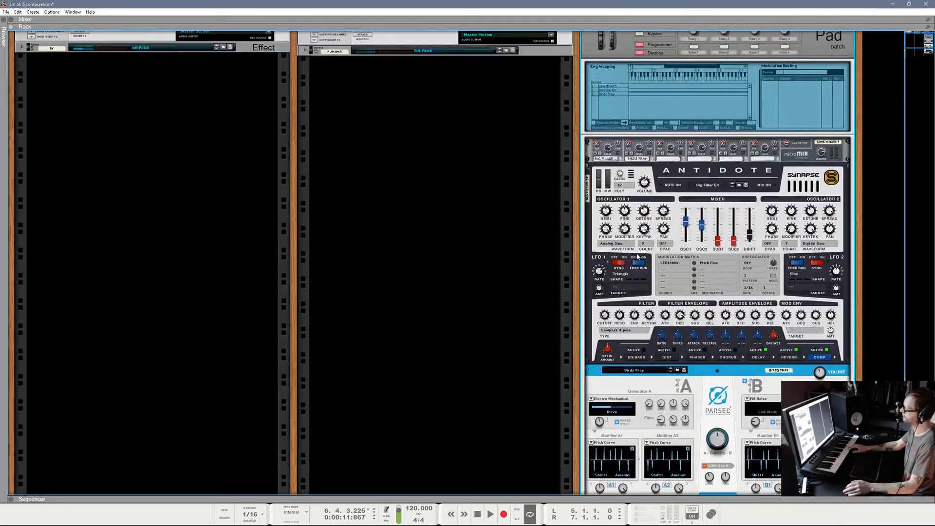
{"action": "scroll", "coordinate": [578, 59], "scroll_direction": "down", "scroll_amount": 1}
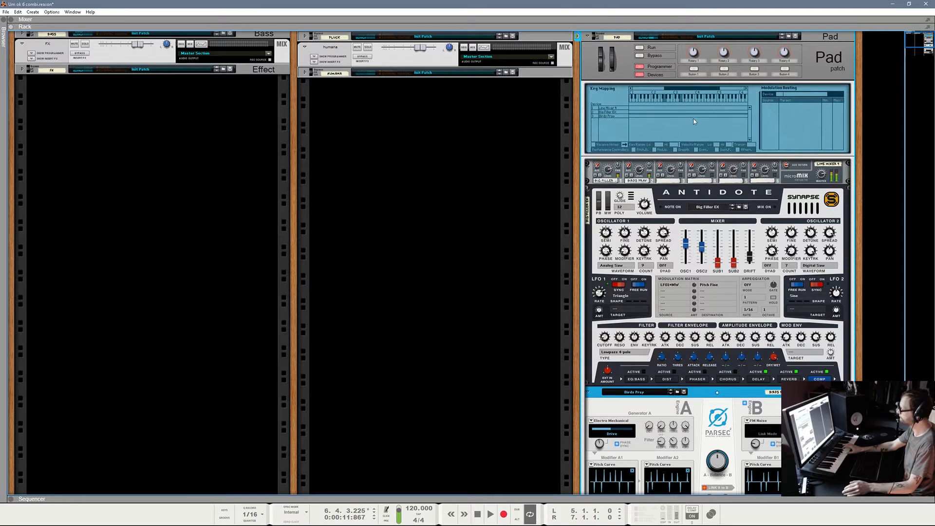
{"action": "scroll", "coordinate": [691, 109], "scroll_direction": "down", "scroll_amount": 7}
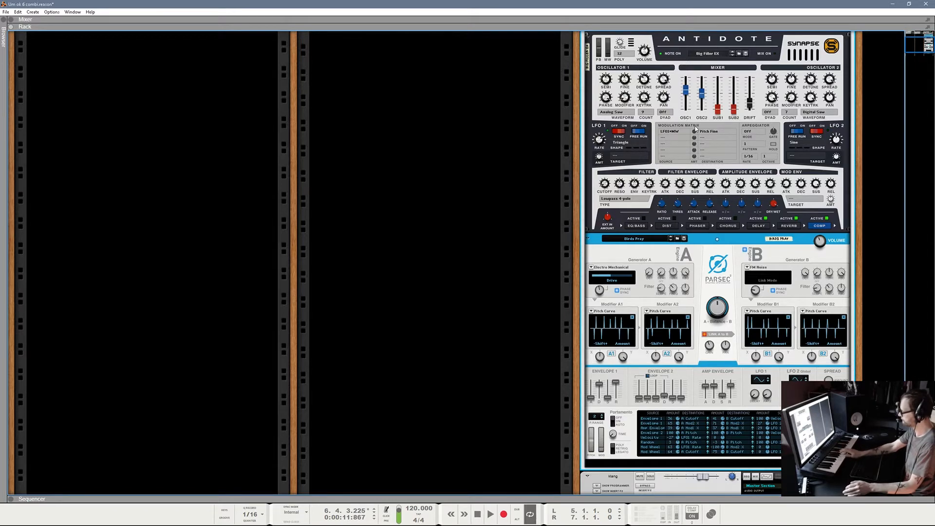
{"action": "scroll", "coordinate": [697, 129], "scroll_direction": "up", "scroll_amount": 8}
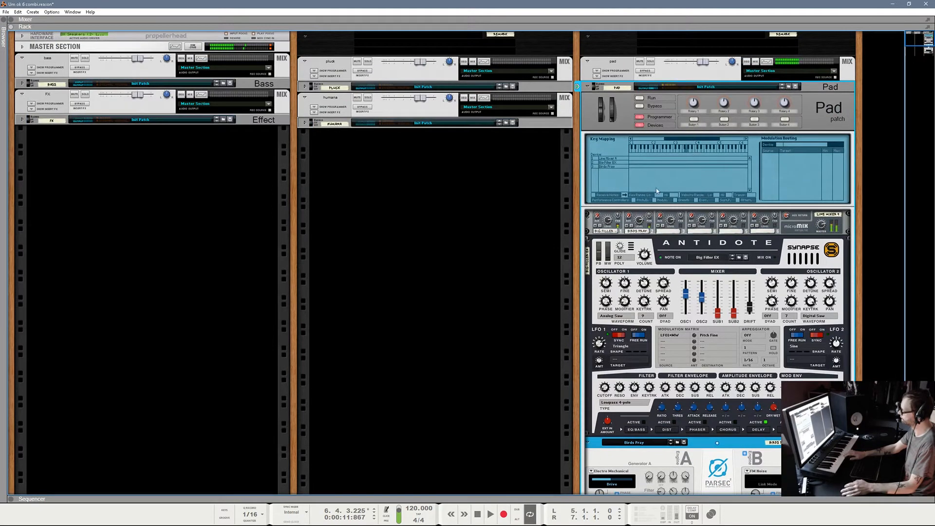
- Compare the pad's Antidote and Parsec layers using the line mixer's channel solo, and fold the Pad Combinator
{"action": "left_click", "coordinate": [632, 227]}
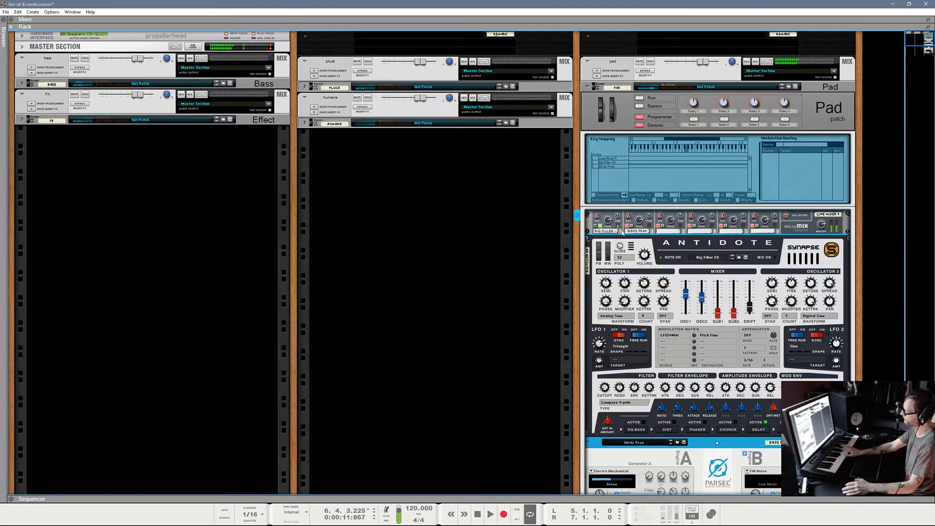
{"action": "scroll", "coordinate": [622, 233], "scroll_direction": "down", "scroll_amount": 5}
{"action": "scroll", "coordinate": [617, 233], "scroll_direction": "up", "scroll_amount": 4}
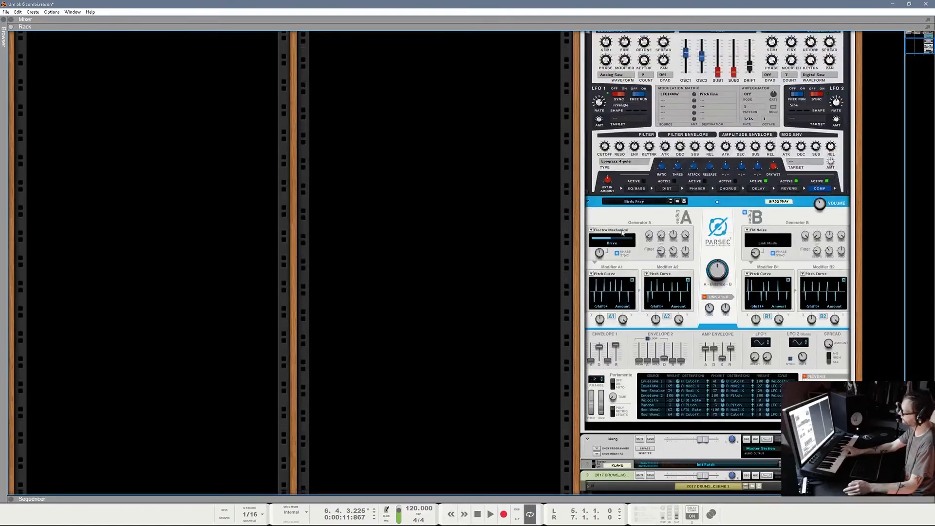
{"action": "scroll", "coordinate": [618, 233], "scroll_direction": "up", "scroll_amount": 3}
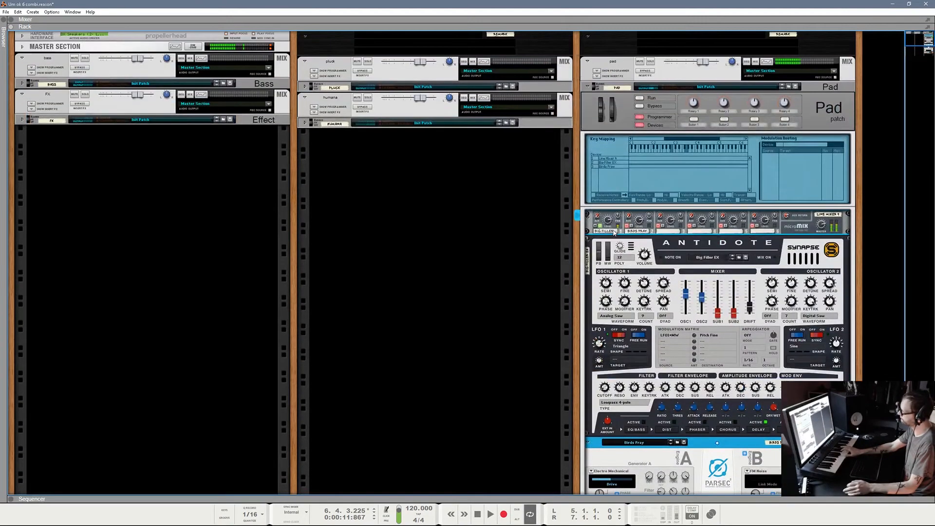
{"action": "left_click", "coordinate": [588, 87]}
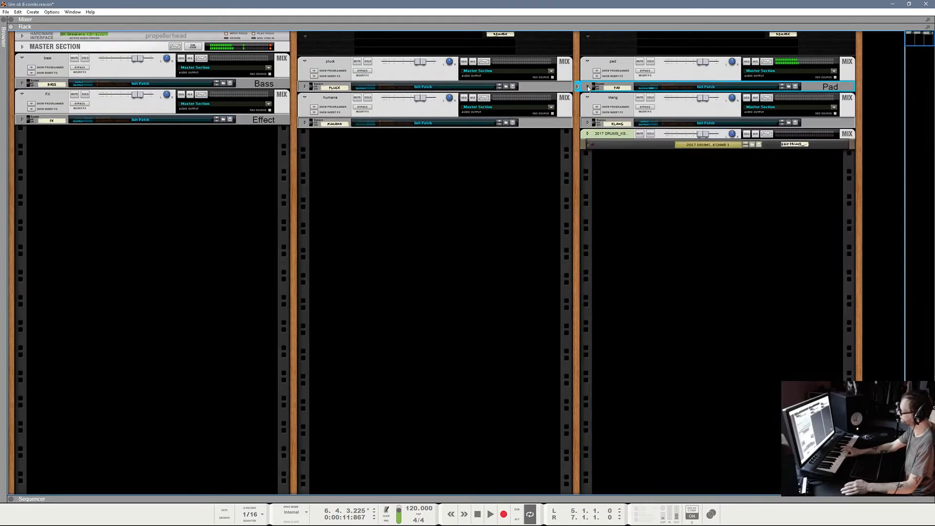
- Unfold the klang Combinator, review its C670 compressor, line mixer and Klang device, and fold it
{"action": "left_click", "coordinate": [588, 123]}
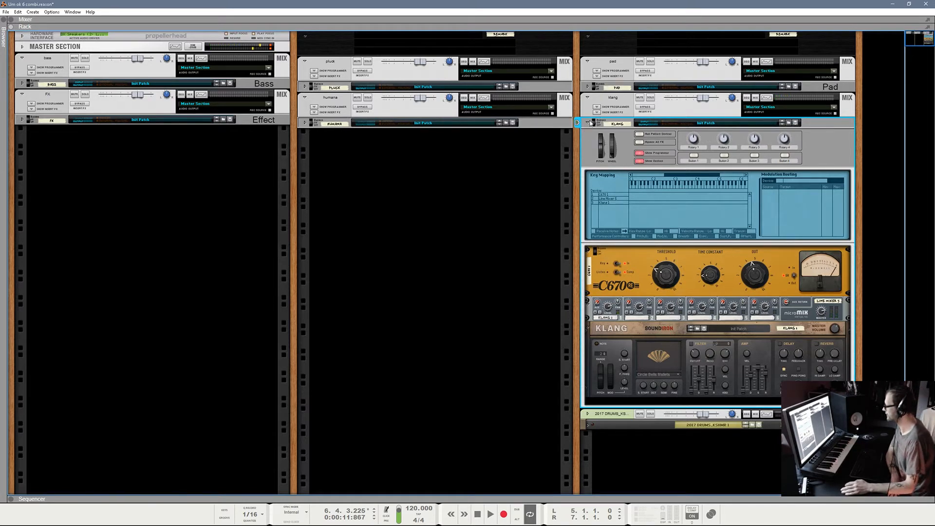
{"action": "left_click", "coordinate": [588, 124]}
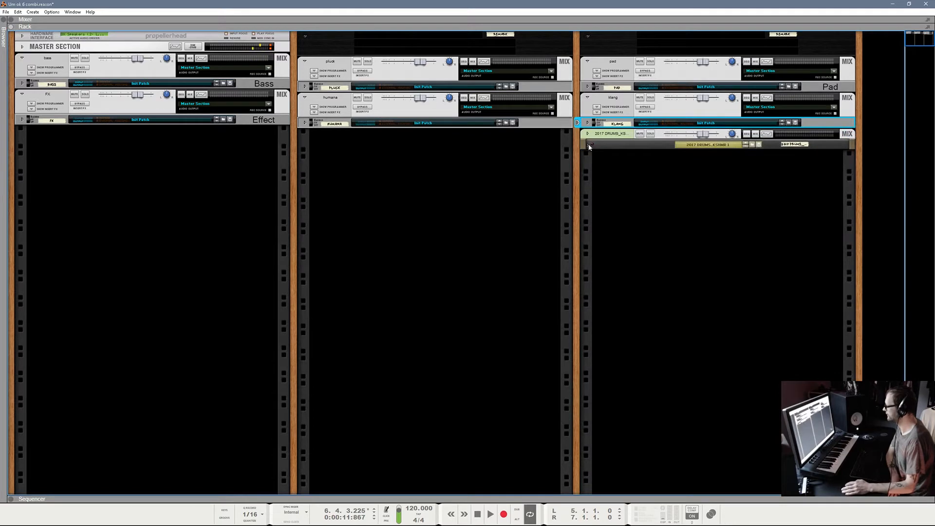
- Unfold the 2017 DRUMS_KSHMR drum device and audition pads in its two lowest rows
{"action": "left_click", "coordinate": [589, 145]}
{"action": "left_click", "coordinate": [700, 242]}
{"action": "left_click", "coordinate": [727, 244]}
{"action": "left_click", "coordinate": [754, 243]}
{"action": "left_click", "coordinate": [784, 243]}
{"action": "left_click", "coordinate": [788, 214]}
{"action": "left_click", "coordinate": [761, 214]}
{"action": "left_click", "coordinate": [700, 213]}
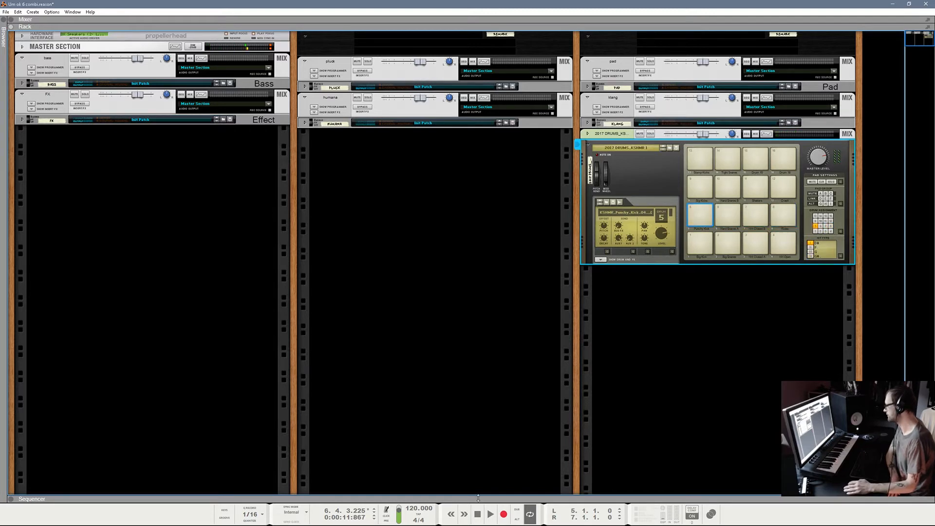
- Reveal the sequencer, loop bars 1 to 14, and play the full arrangement with the Bass Combinator unfolded
{"action": "left_click_drag", "start_coordinate": [478, 498], "coordinate": [476, 263]}
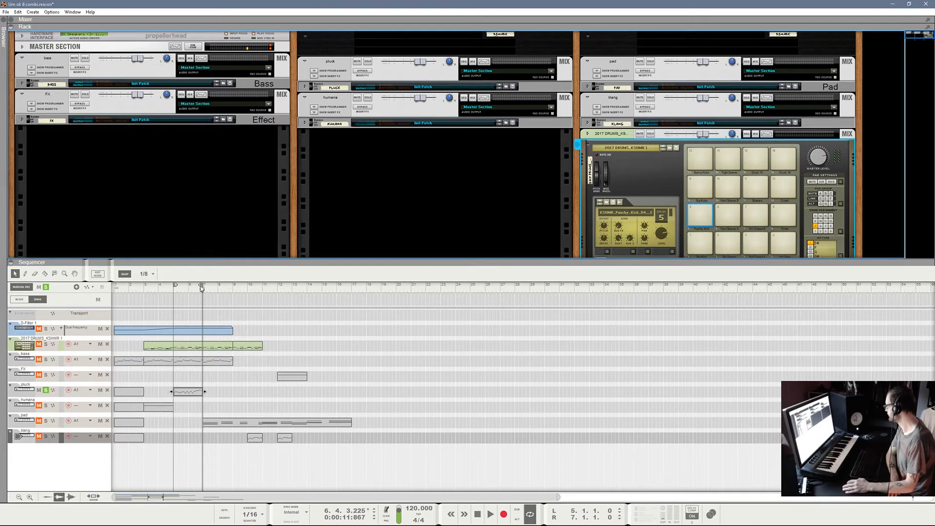
{"action": "left_click_drag", "start_coordinate": [202, 288], "coordinate": [307, 325]}
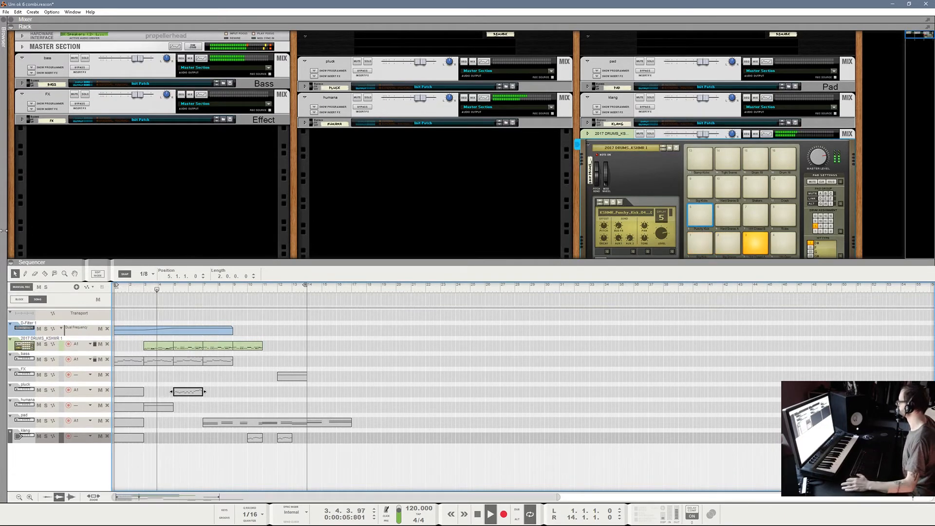
{"action": "left_click", "coordinate": [22, 83]}
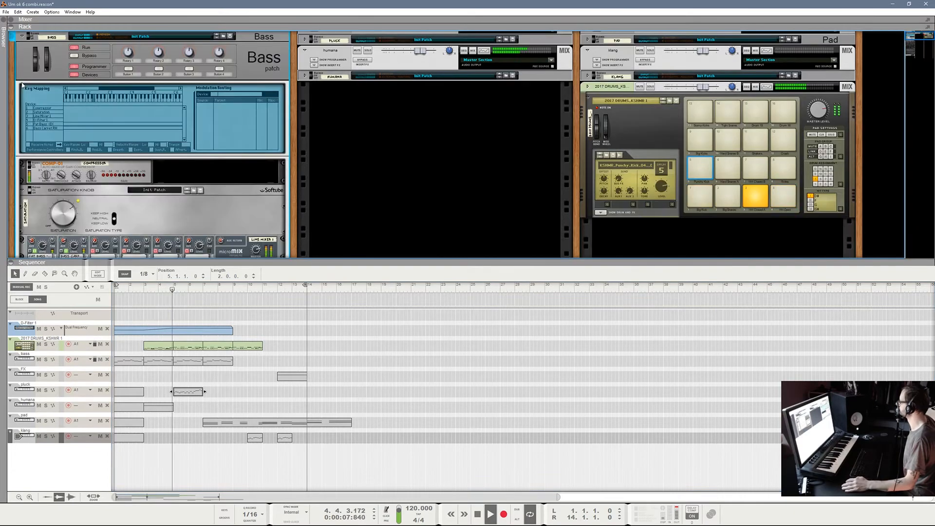
{"action": "scroll", "coordinate": [86, 178], "scroll_direction": "down", "scroll_amount": 2}
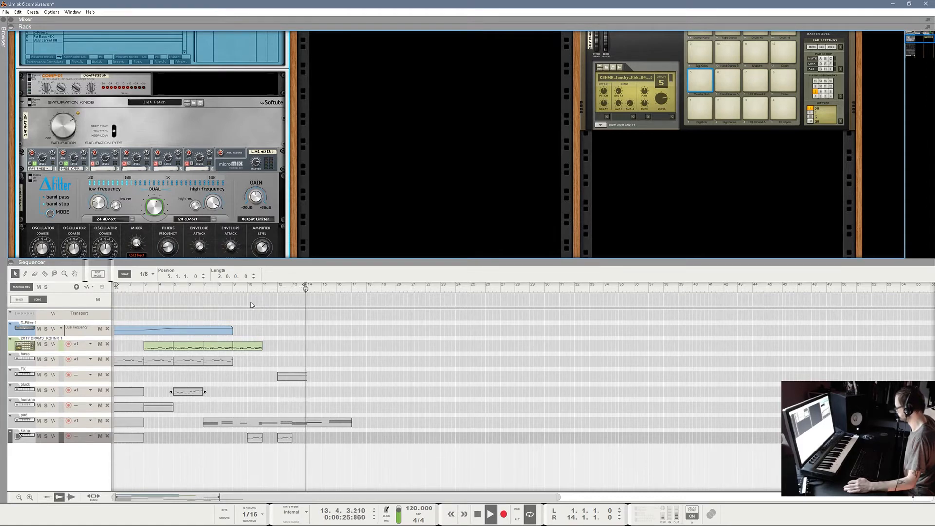
- Loop bars 13 to 17 and fill that range with copies of the existing bass and drum clips
{"action": "left_click_drag", "start_coordinate": [304, 287], "coordinate": [350, 287]}
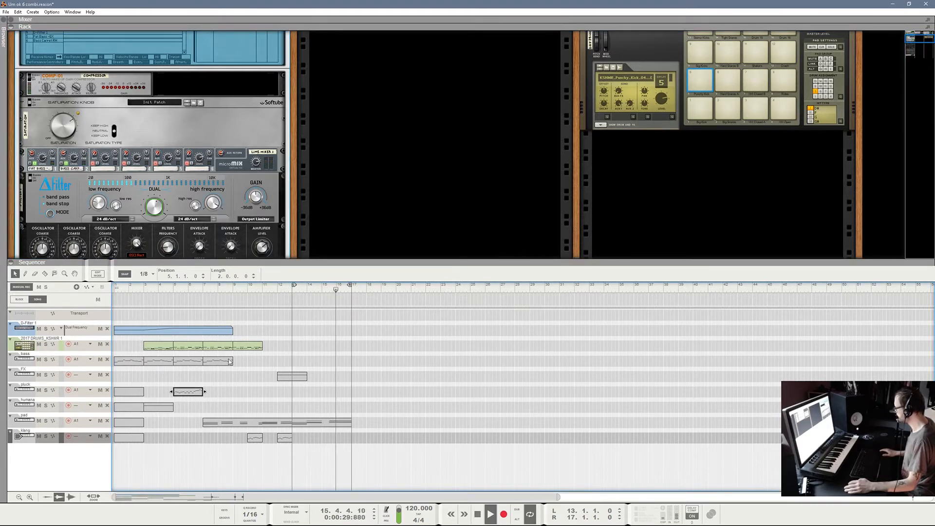
{"action": "left_click", "coordinate": [230, 361]}
{"action": "left_click_drag", "start_coordinate": [230, 361], "coordinate": [318, 363]}
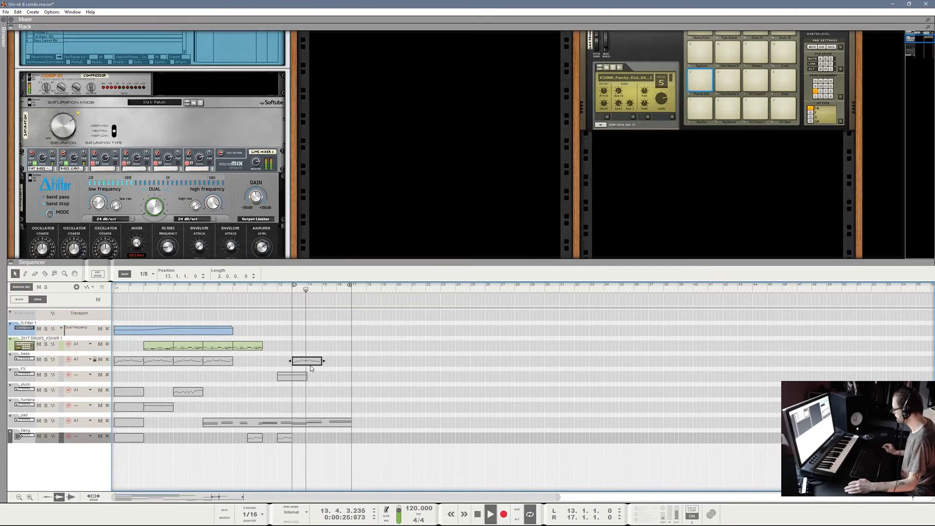
{"action": "left_click", "coordinate": [257, 349]}
{"action": "left_click_drag", "start_coordinate": [257, 349], "coordinate": [339, 362]}
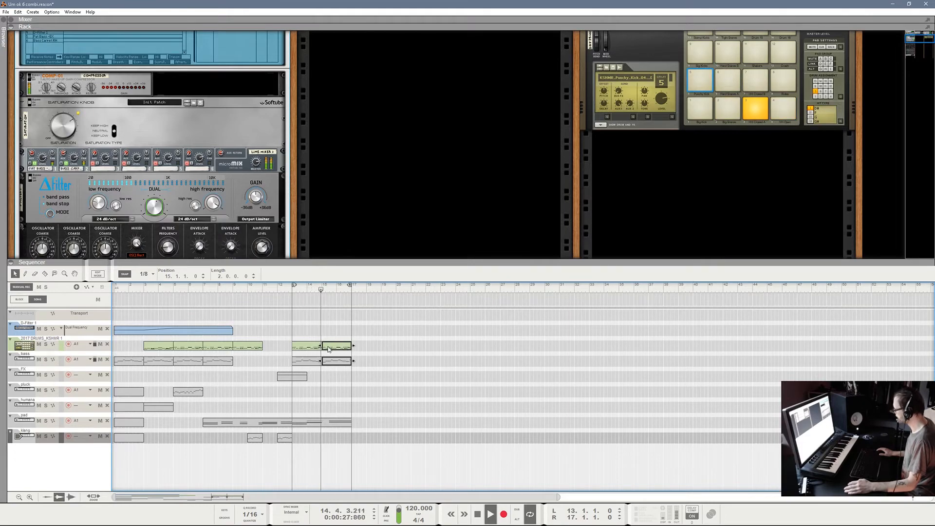
- Add extra hits to the drum clip at bar 15, including a Tight Snare hit at 16.3.1, and leave note editing
{"action": "double_click", "coordinate": [328, 349]}
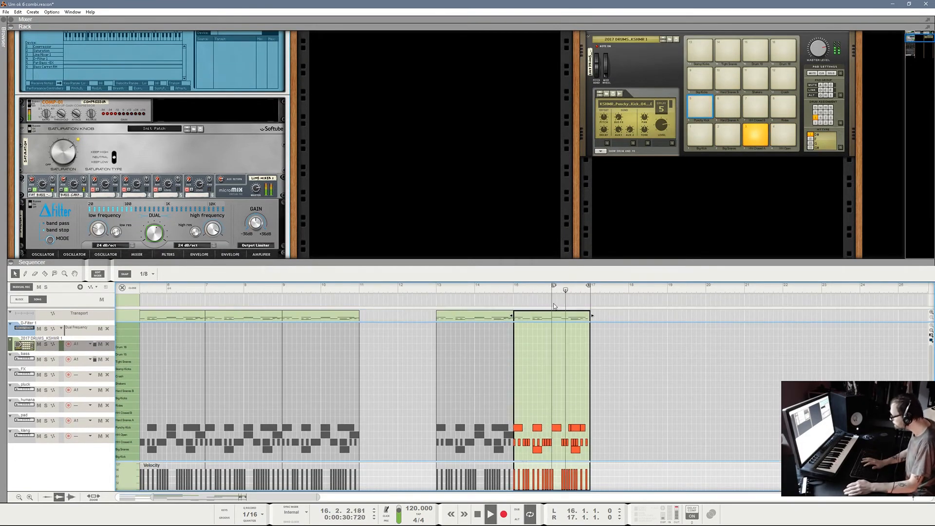
{"action": "double_click", "coordinate": [515, 384]}
{"action": "double_click", "coordinate": [554, 384]}
{"action": "double_click", "coordinate": [564, 384]}
{"action": "double_click", "coordinate": [573, 384]}
{"action": "double_click", "coordinate": [583, 384]}
{"action": "double_click", "coordinate": [554, 377]}
{"action": "left_click_drag", "start_coordinate": [588, 389], "coordinate": [551, 383]}
{"action": "left_click_drag", "start_coordinate": [554, 384], "coordinate": [580, 363]}
{"action": "double_click", "coordinate": [573, 363]}
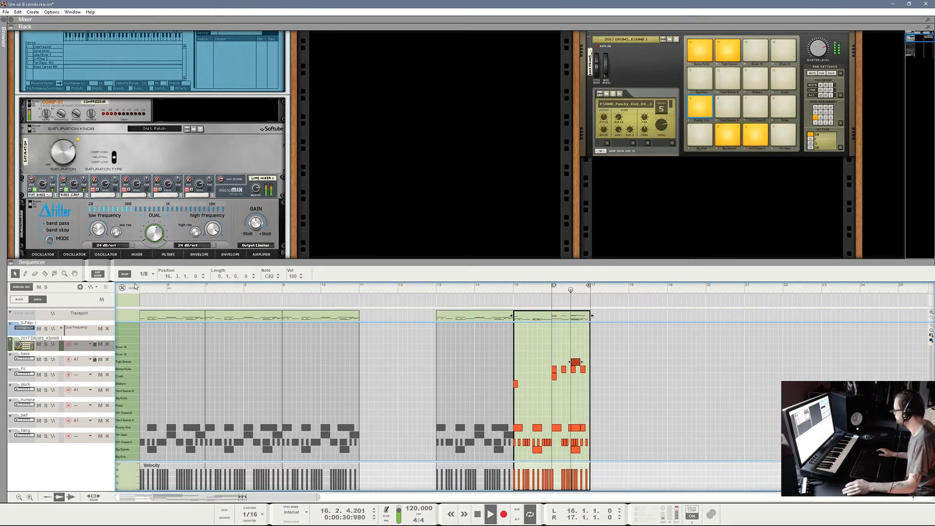
{"action": "left_click", "coordinate": [128, 288]}
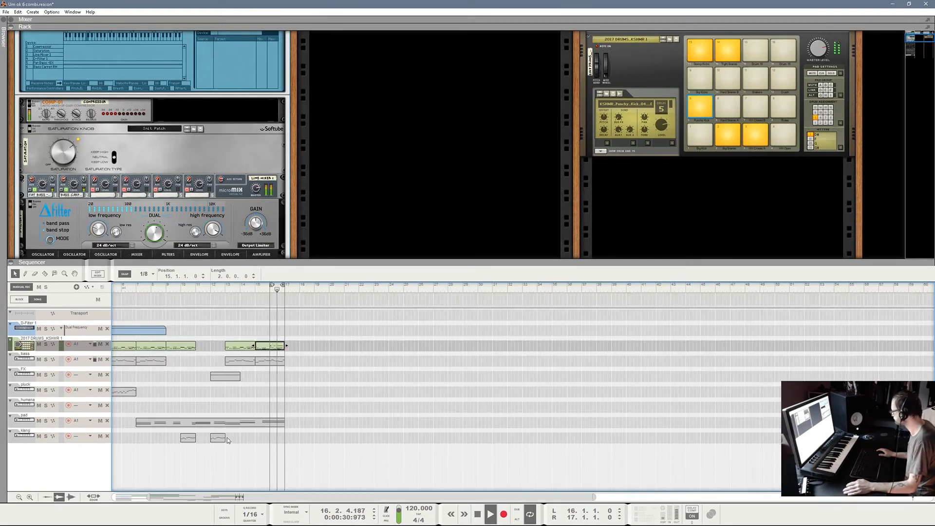
- Copy the last klang clip to bar 16 and lower the klang channel's fader in the mixer
{"action": "left_click_drag", "start_coordinate": [220, 438], "coordinate": [277, 445], "text": "ctrl"}
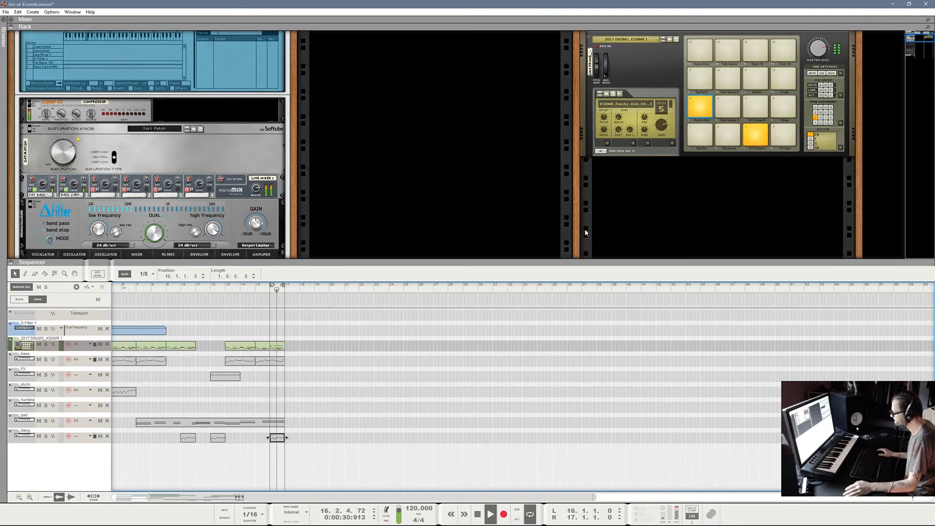
{"action": "left_click", "coordinate": [716, 20]}
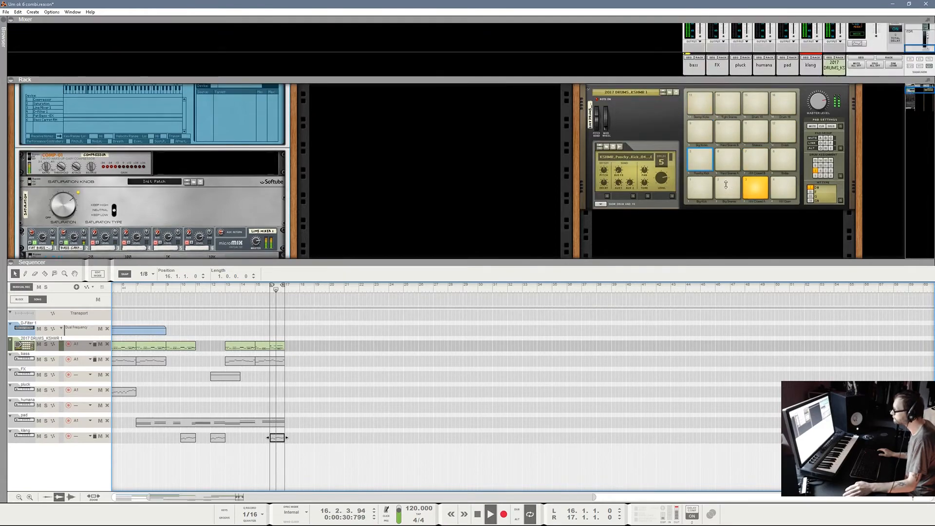
{"action": "left_click_drag", "start_coordinate": [819, 126], "coordinate": [823, 143]}
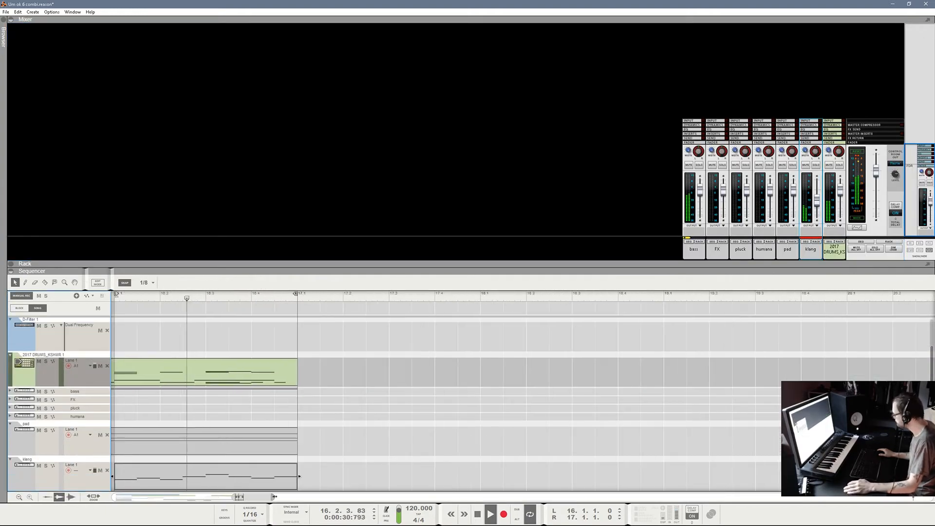
- Move the D-Filter Dual Frequency automation clip so that it starts at bar 14
{"action": "left_click_drag", "start_coordinate": [237, 497], "coordinate": [157, 497]}
{"action": "left_click_drag", "start_coordinate": [649, 338], "coordinate": [909, 338]}
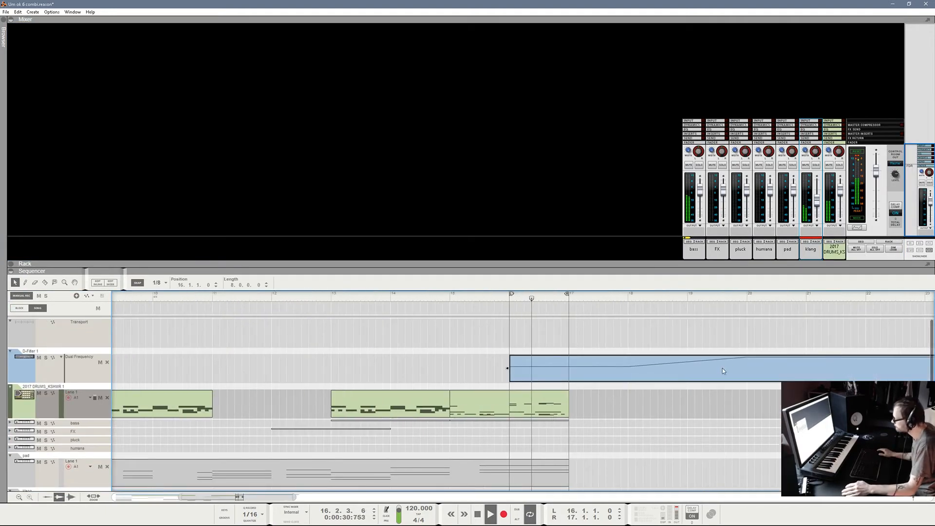
{"action": "left_click_drag", "start_coordinate": [723, 367], "coordinate": [604, 373]}
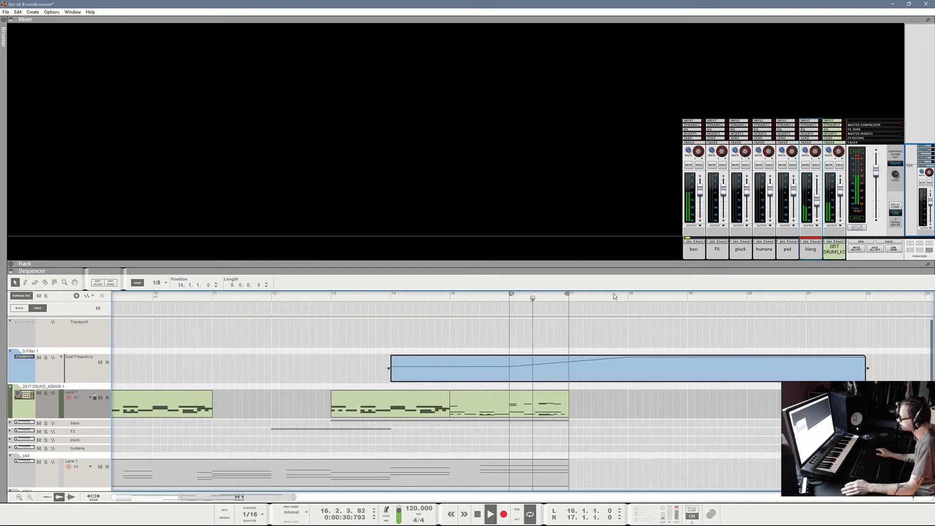
- Split the pad clip at bar 16 and cut its held chord notes there, including B4 and G4
{"action": "left_click_drag", "start_coordinate": [615, 271], "coordinate": [616, 179]}
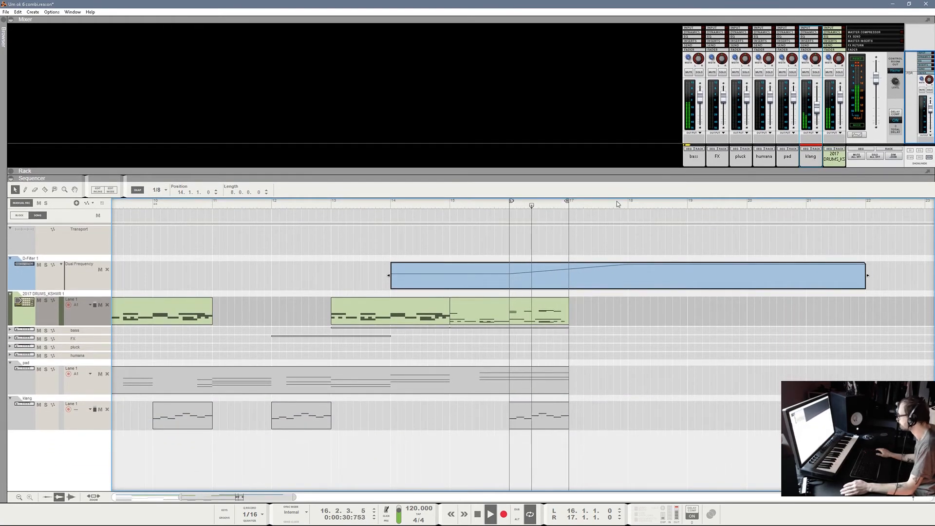
{"action": "left_click", "coordinate": [467, 380]}
{"action": "key", "text": "r"}
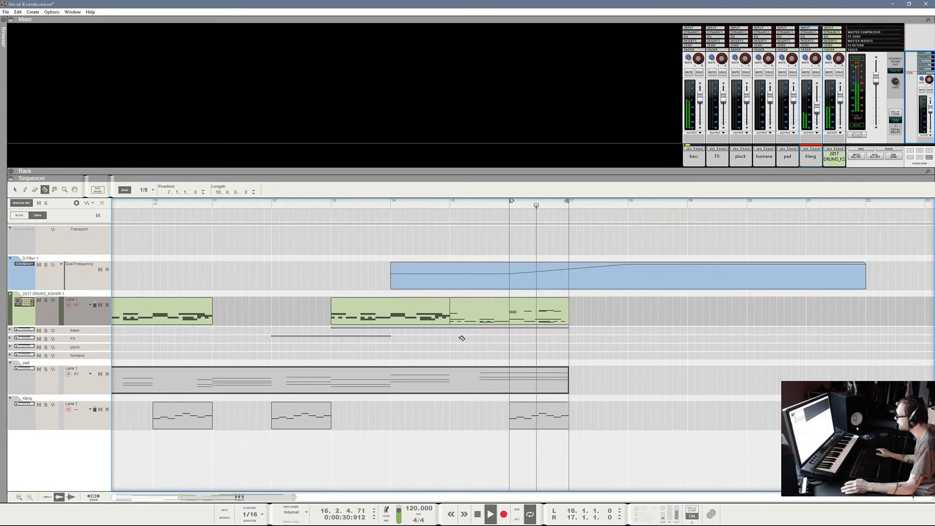
{"action": "key", "text": "ctrl+e"}
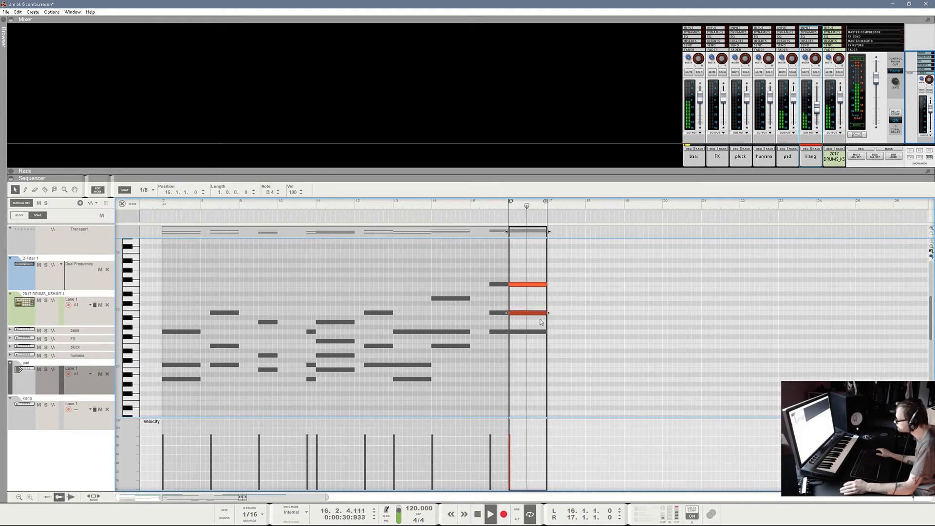
{"action": "left_click", "coordinate": [512, 335]}
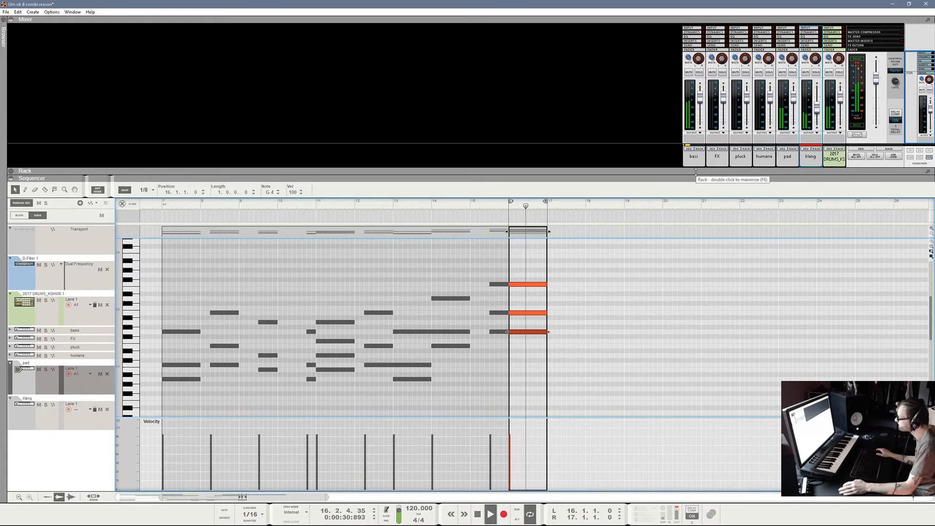
- Open the bass channel's Spectrum EQ and enable its high-pass filter at 38.2 Hz
{"action": "left_click", "coordinate": [688, 37]}
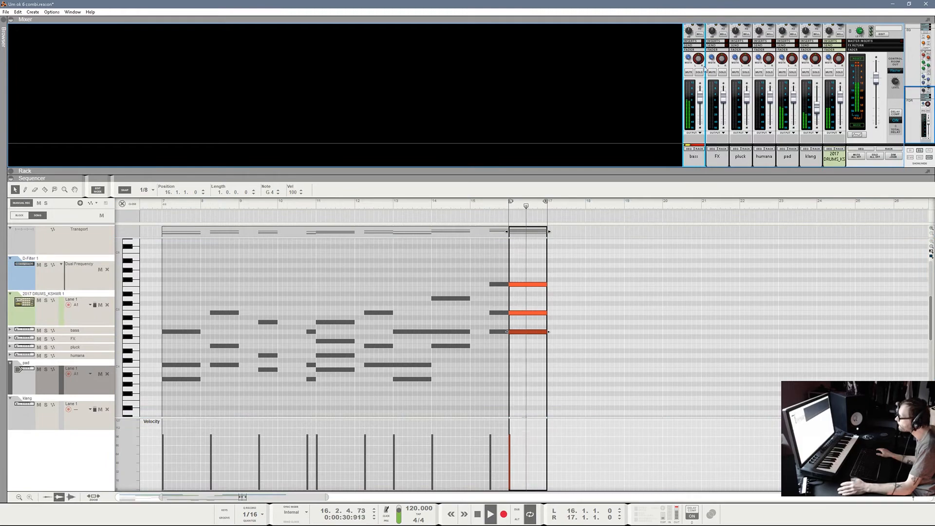
{"action": "scroll", "coordinate": [704, 69], "scroll_direction": "up", "scroll_amount": 5}
{"action": "scroll", "coordinate": [703, 71], "scroll_direction": "up", "scroll_amount": 1}
{"action": "left_click", "coordinate": [695, 38]}
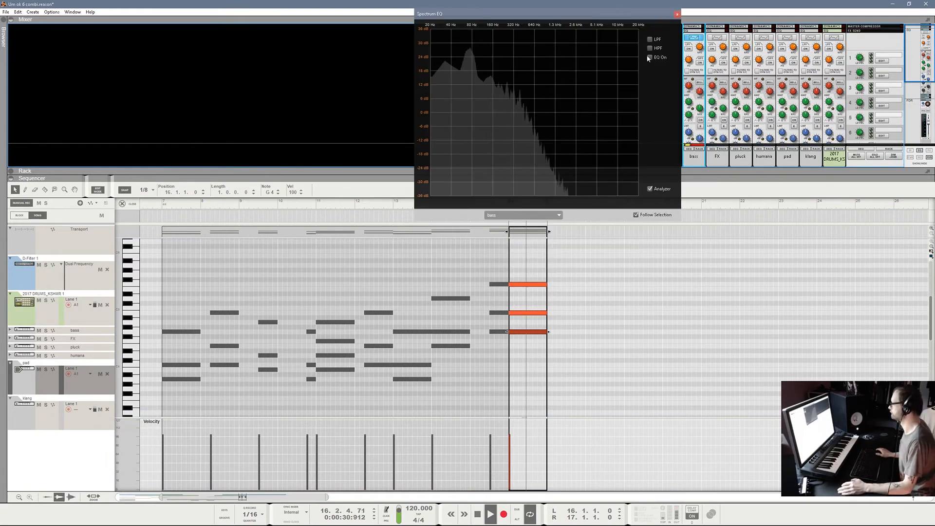
{"action": "left_click", "coordinate": [700, 63]}
{"action": "left_click_drag", "start_coordinate": [689, 61], "coordinate": [694, 89]}
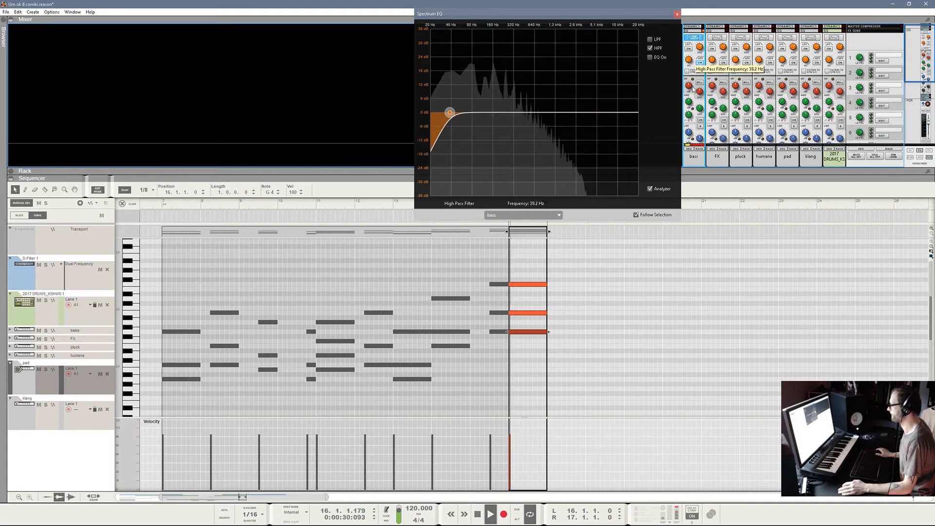
- Enable the bass channel's low-pass filter and lower its cutoff frequency
{"action": "left_click", "coordinate": [689, 48]}
{"action": "left_click_drag", "start_coordinate": [700, 47], "coordinate": [699, 69]}
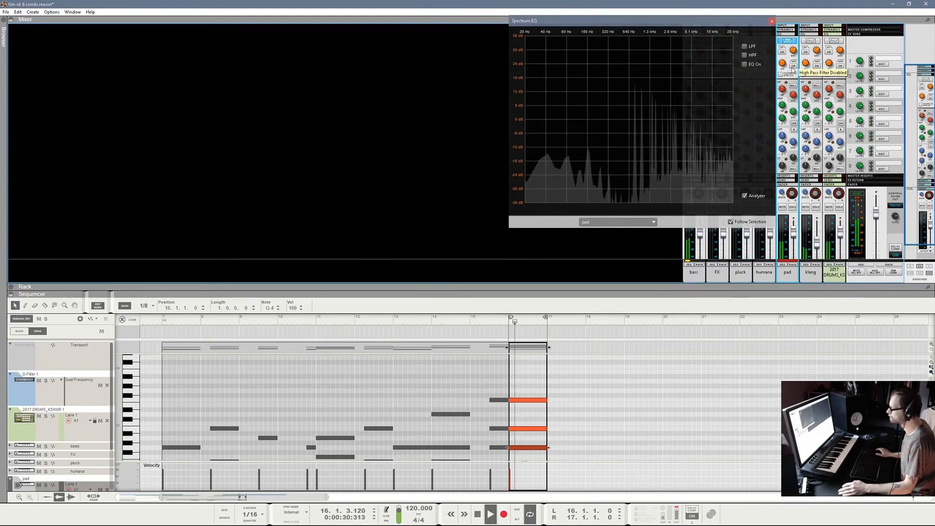
- Filter the pad channel with the high-pass at 394.9 Hz and the low-pass at 6.57 kHz
{"action": "left_click", "coordinate": [793, 66]}
{"action": "left_click_drag", "start_coordinate": [783, 63], "coordinate": [787, 49]}
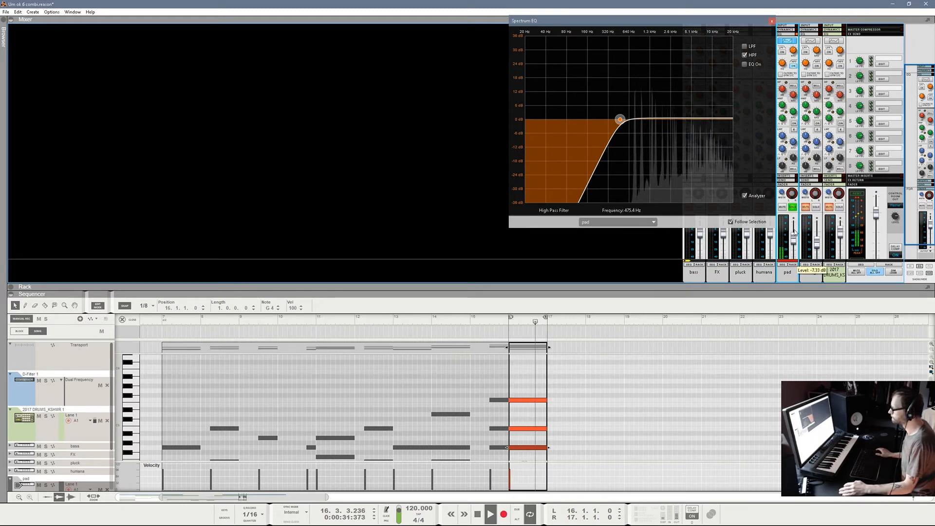
{"action": "left_click", "coordinate": [783, 52]}
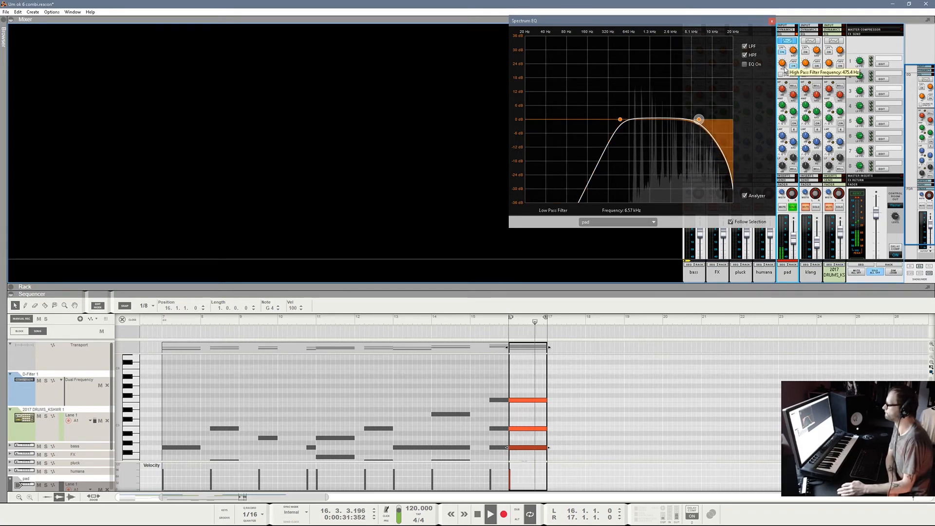
{"action": "left_click_drag", "start_coordinate": [782, 66], "coordinate": [785, 70]}
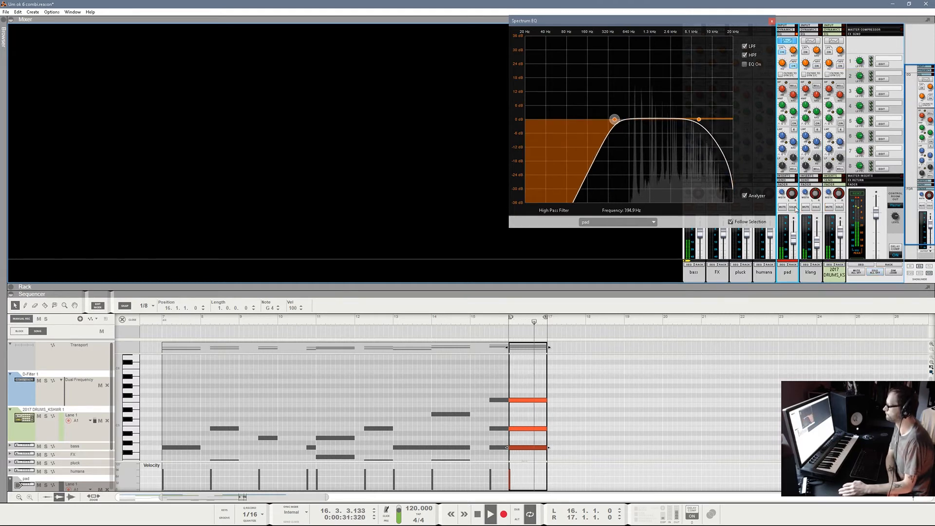
- Solo the klang channel and set its high-pass filter to 1.91 kHz and its low-pass filter to 15.59 kHz
{"action": "left_click", "coordinate": [817, 208]}
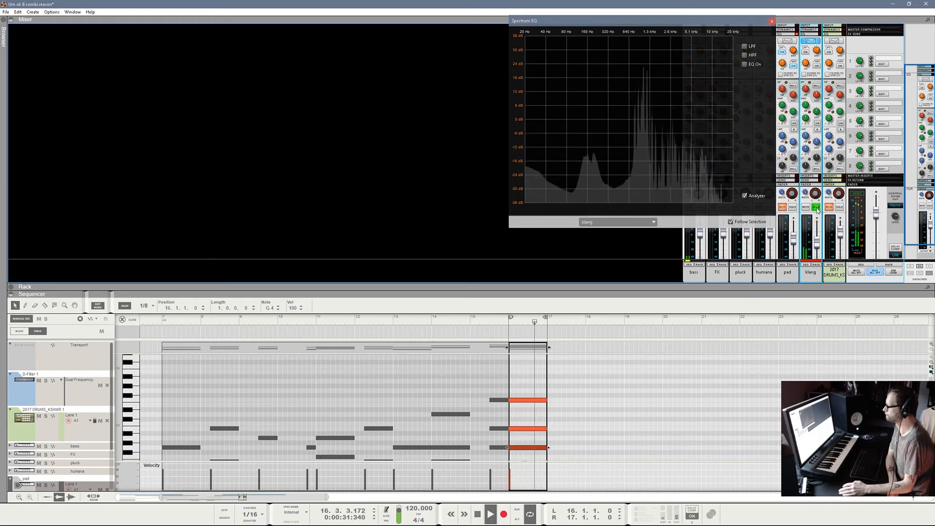
{"action": "left_click_drag", "start_coordinate": [751, 25], "coordinate": [775, 24]}
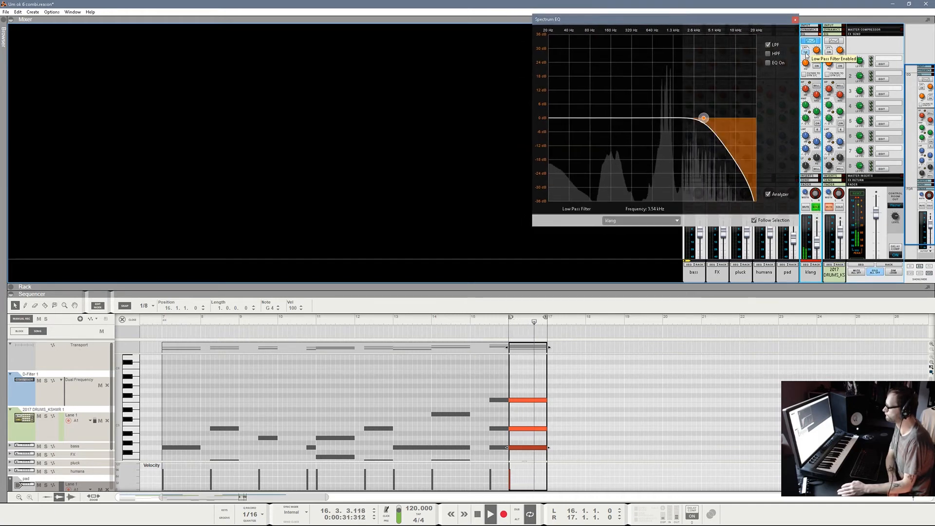
{"action": "left_click", "coordinate": [817, 65]}
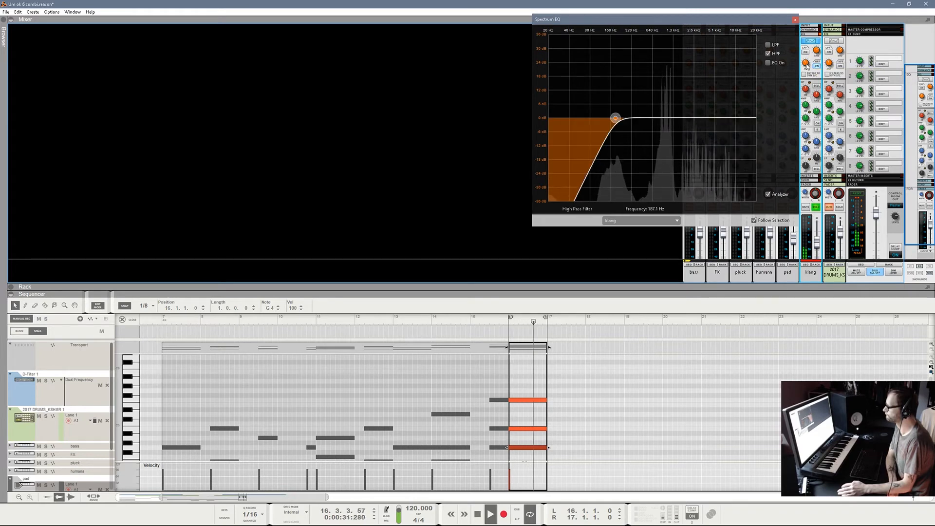
{"action": "left_click_drag", "start_coordinate": [812, 42], "coordinate": [814, 30]}
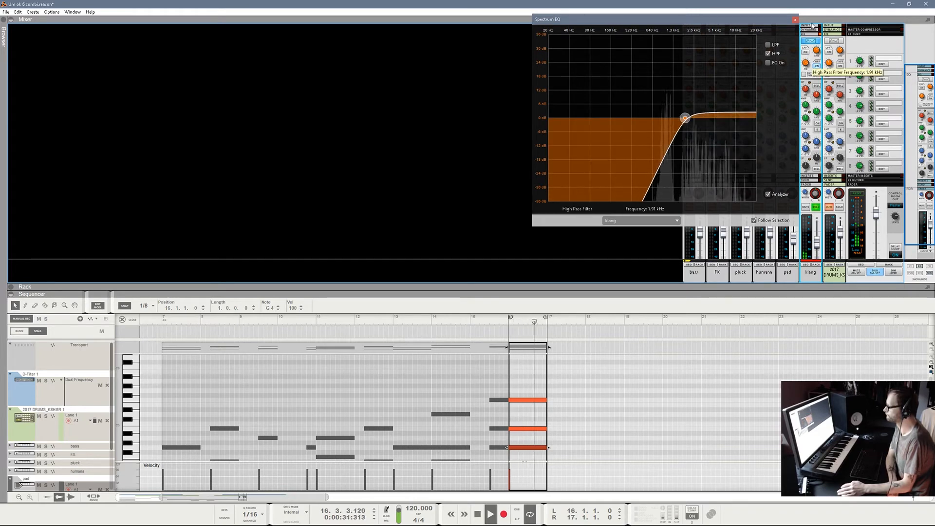
{"action": "left_click", "coordinate": [807, 52]}
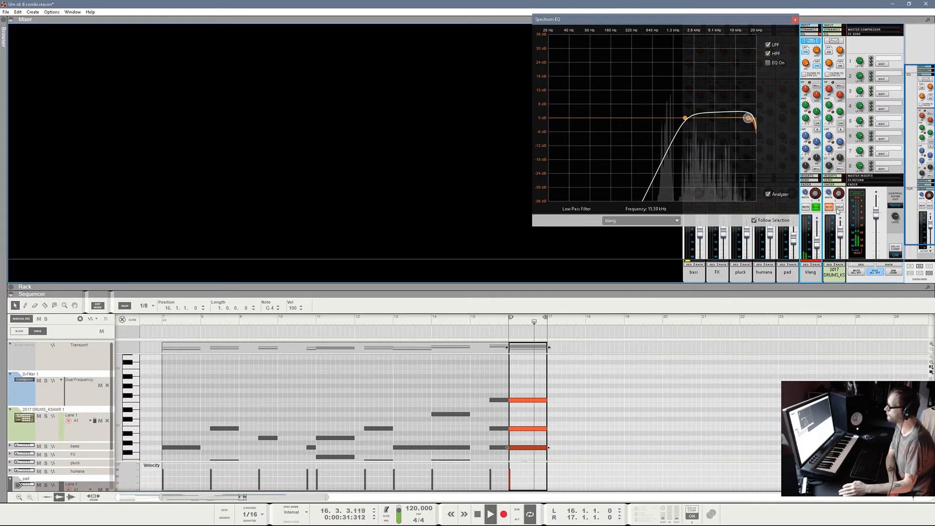
- Solo the drums channel and set its high-pass filter to about 40 Hz and its low-pass filter to 9.94 kHz
{"action": "left_click", "coordinate": [838, 209]}
{"action": "left_click_drag", "start_coordinate": [734, 24], "coordinate": [757, 23]}
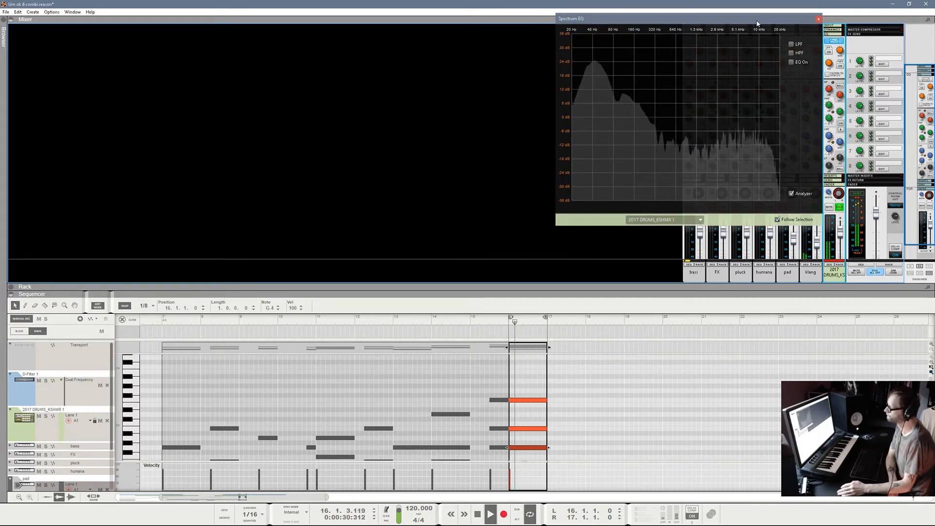
{"action": "left_click", "coordinate": [840, 67]}
{"action": "left_click_drag", "start_coordinate": [830, 68], "coordinate": [830, 88]}
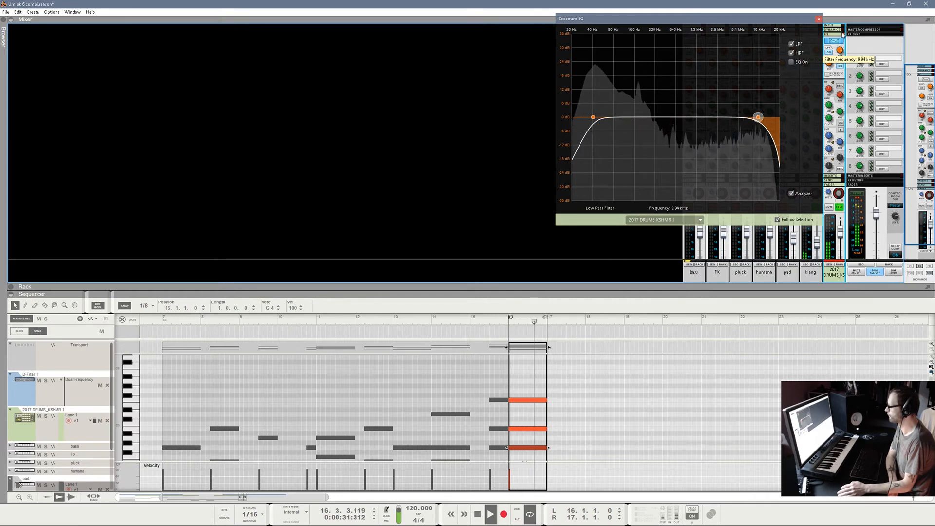
- Enable the humana channel's high-pass filter alongside its low-pass filter and adjust the high-pass cutoff around 89 Hz
{"action": "left_click_drag", "start_coordinate": [796, 18], "coordinate": [657, 52]}
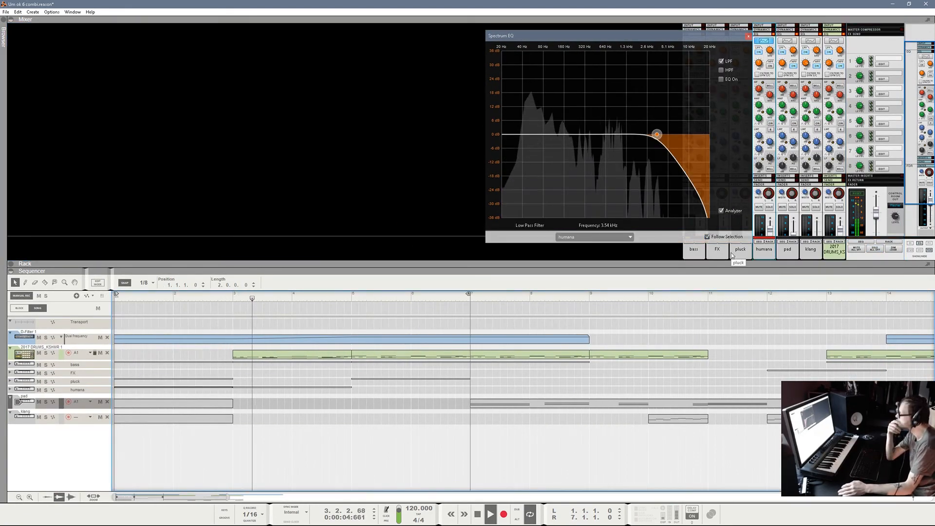
{"action": "left_click", "coordinate": [769, 66]}
{"action": "left_click_drag", "start_coordinate": [760, 62], "coordinate": [766, 55]}
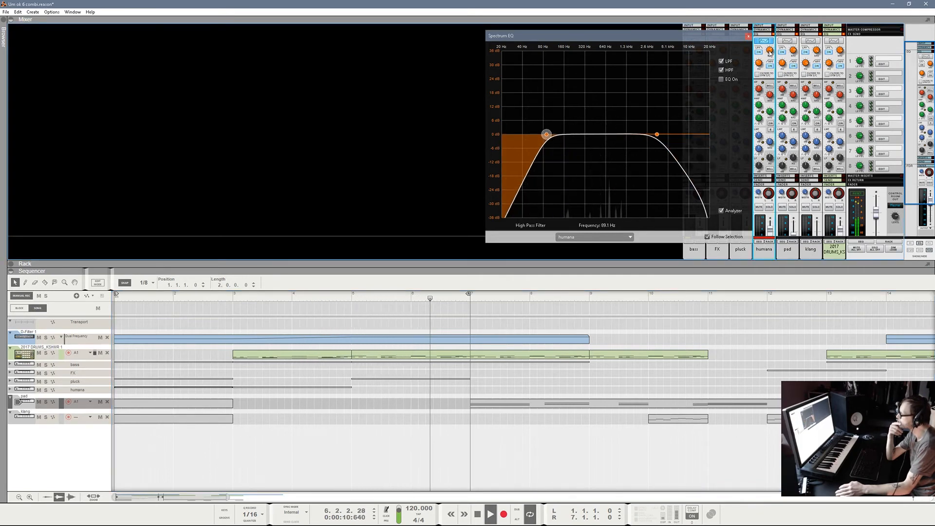
{"action": "mouse_move", "coordinate": [769, 53]}
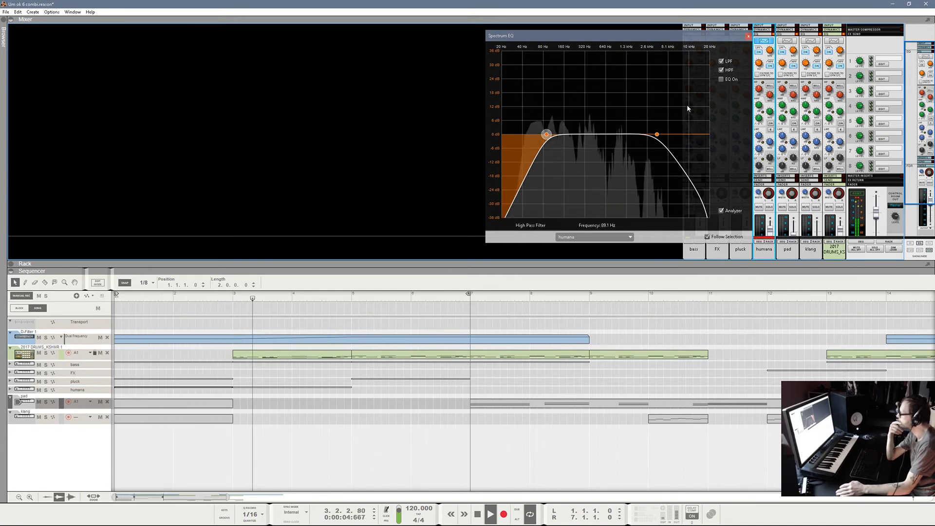
{"action": "mouse_move", "coordinate": [762, 68]}
{"action": "left_mouse_down"}
{"action": "mouse_move", "coordinate": [773, 41]}
{"action": "mouse_move", "coordinate": [778, 77]}
{"action": "mouse_move", "coordinate": [778, 60]}
{"action": "left_mouse_up"}
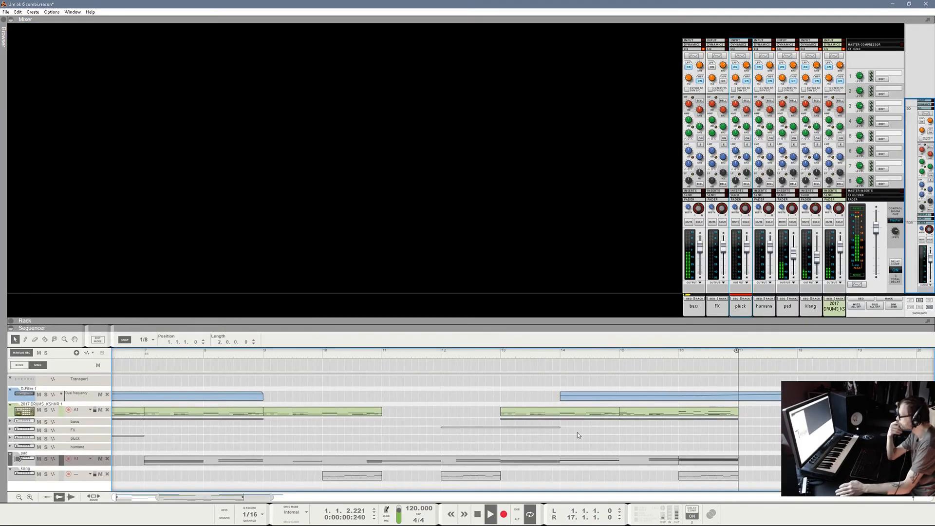
- Loop the klang clip at bar 12 and lower the klang channel's high-pass filter to 195.2 Hz
{"action": "key", "text": "p"}
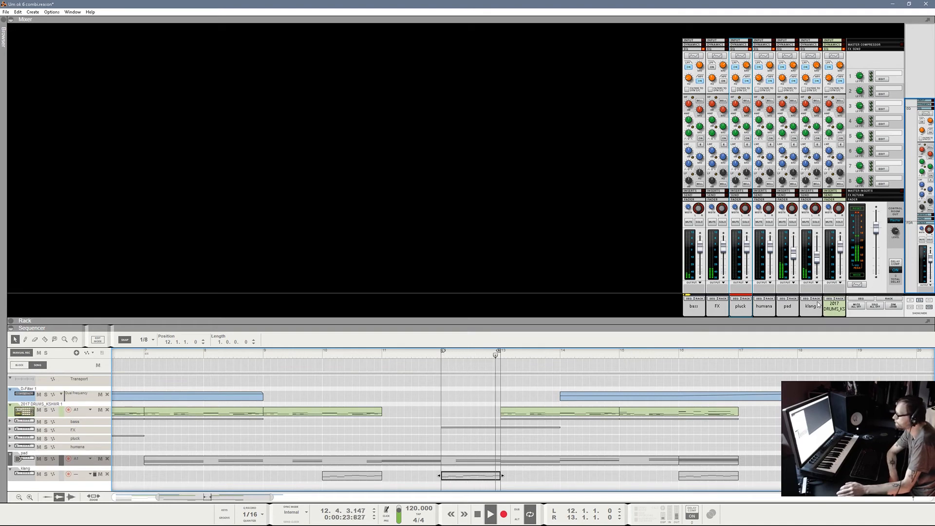
{"action": "left_click", "coordinate": [811, 56]}
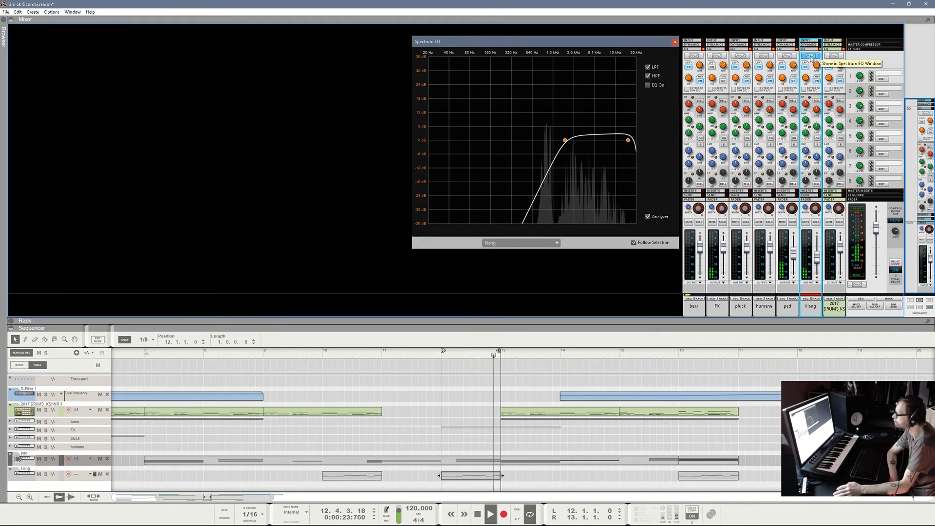
{"action": "left_click_drag", "start_coordinate": [808, 78], "coordinate": [818, 119]}
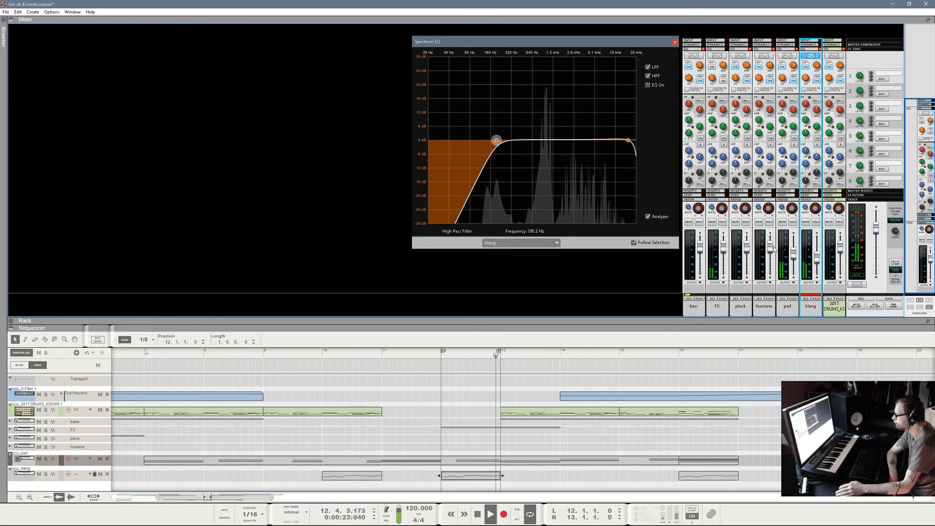
- Extend the loop back to bar 1 so that it covers the arrangement up to bar 17
{"action": "left_click_drag", "start_coordinate": [446, 354], "coordinate": [1, 360]}
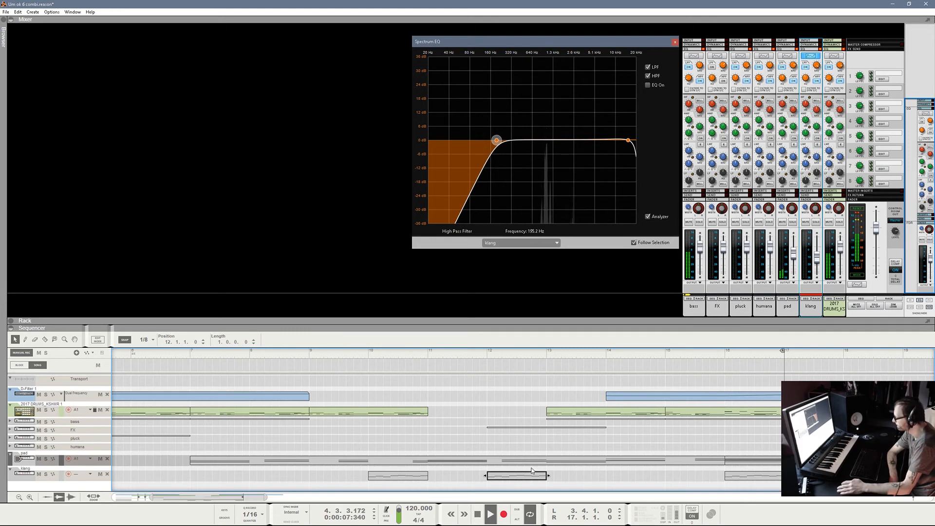
{"action": "left_click_drag", "start_coordinate": [265, 498], "coordinate": [496, 497]}
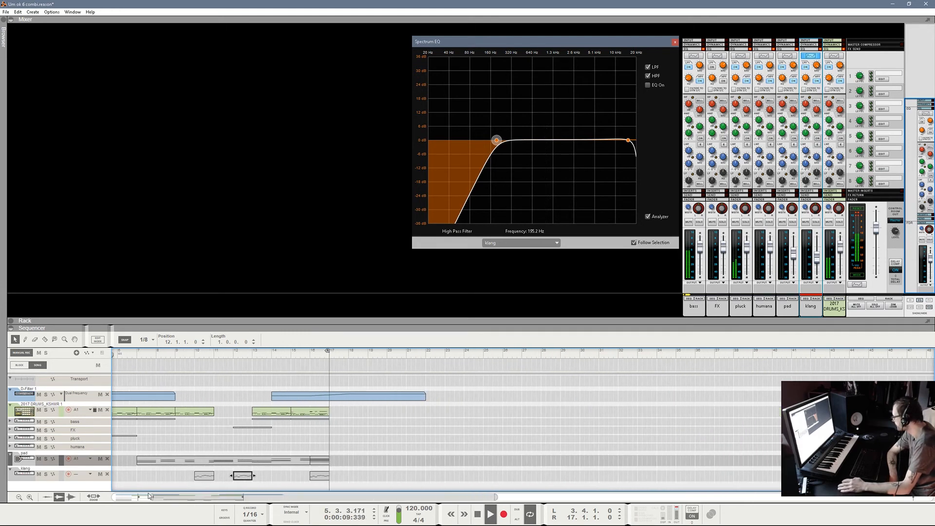
{"action": "left_click_drag", "start_coordinate": [148, 493], "coordinate": [118, 497]}
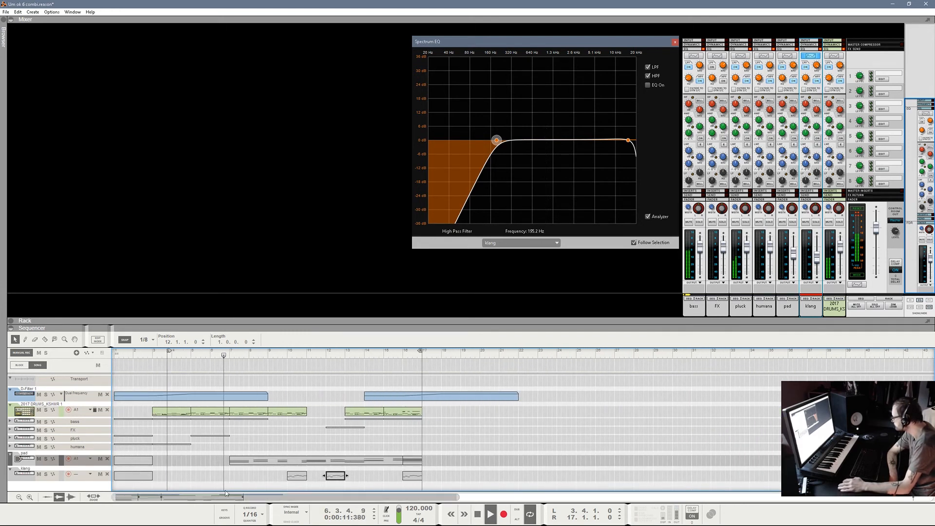
{"action": "left_click_drag", "start_coordinate": [170, 352], "coordinate": [89, 356]}
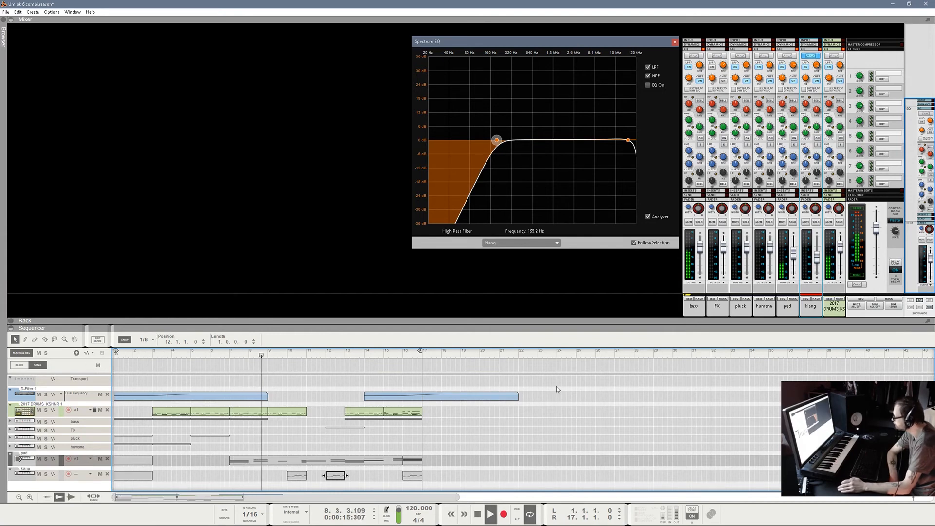
- Close the Spectrum EQ and fold the mixer down to its faders, giving the sequencer more room
{"action": "left_click_drag", "start_coordinate": [540, 316], "coordinate": [541, 359]}
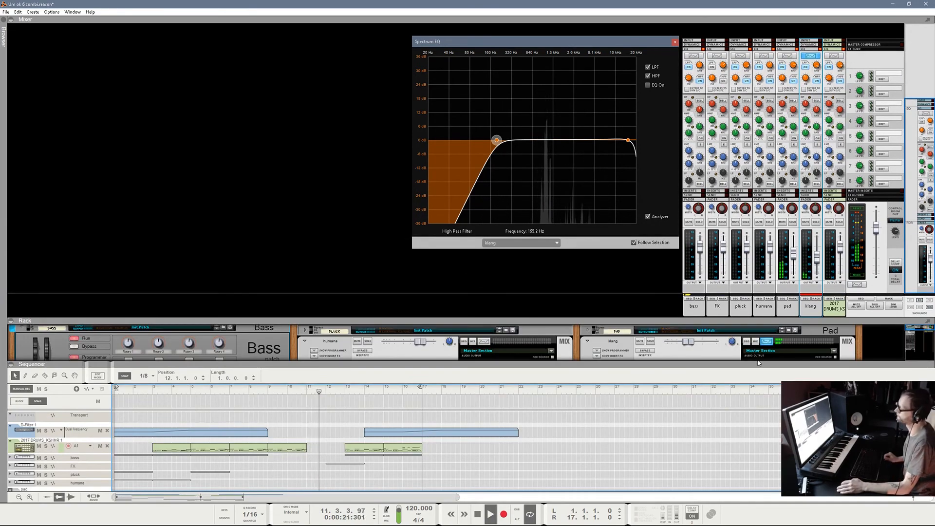
{"action": "left_click_drag", "start_coordinate": [761, 352], "coordinate": [764, 318]}
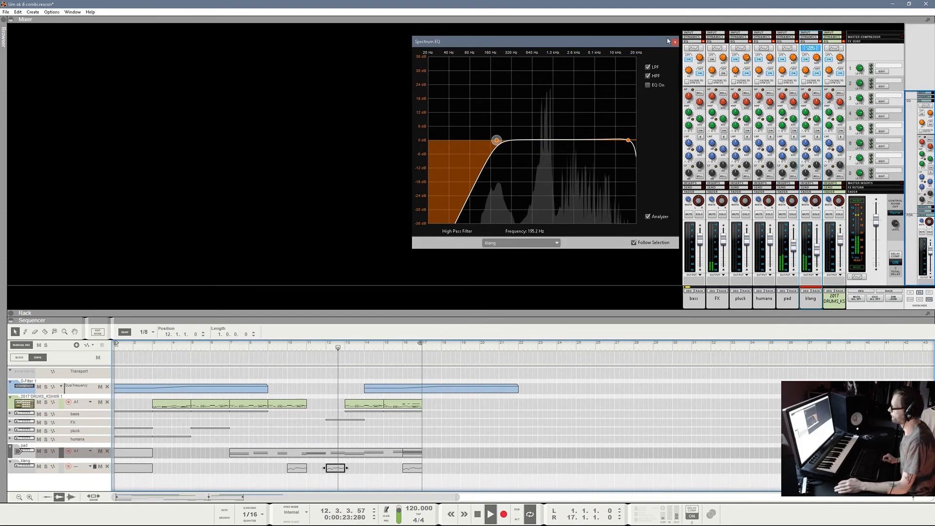
{"action": "left_click", "coordinate": [676, 43]}
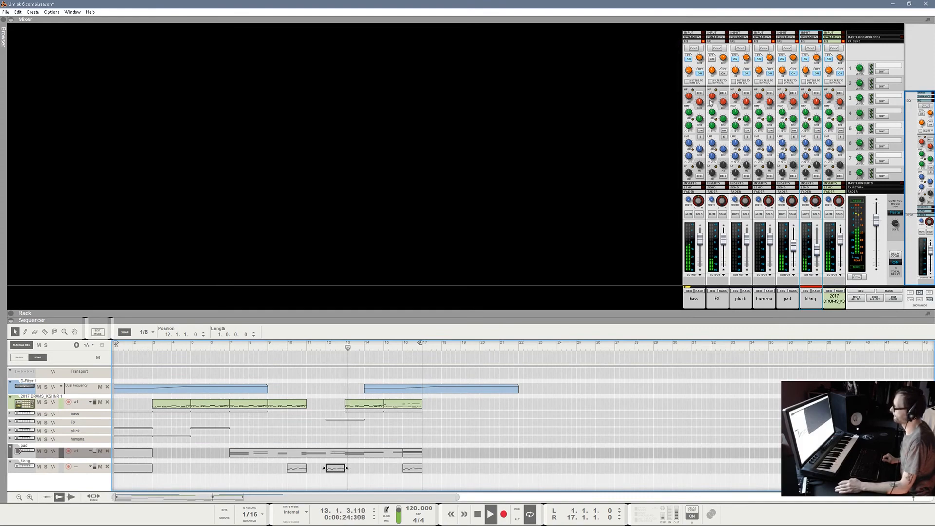
{"action": "left_click", "coordinate": [694, 43]}
{"action": "left_click_drag", "start_coordinate": [744, 317], "coordinate": [740, 187]}
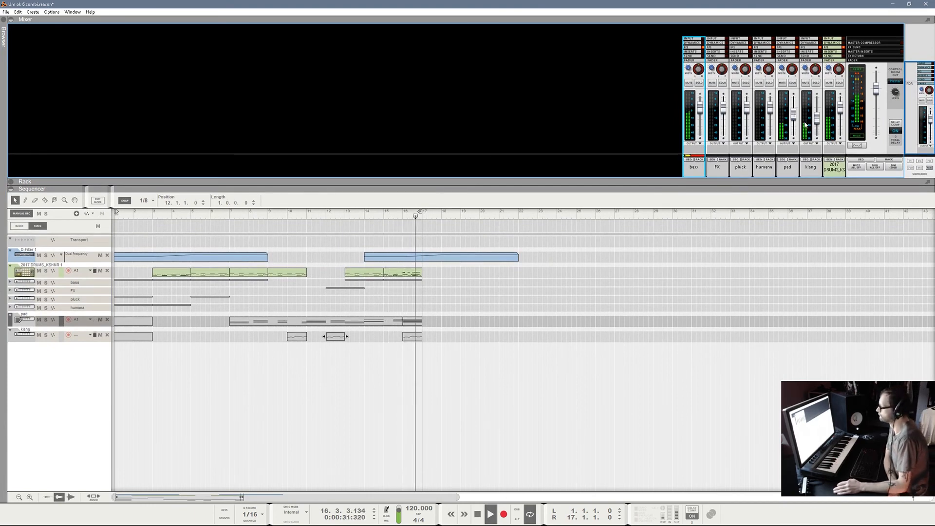
- Balance the klang, humana, pluck and pad faders and lower the bass fader to about -3 dB
{"action": "left_click_drag", "start_coordinate": [817, 118], "coordinate": [819, 111]}
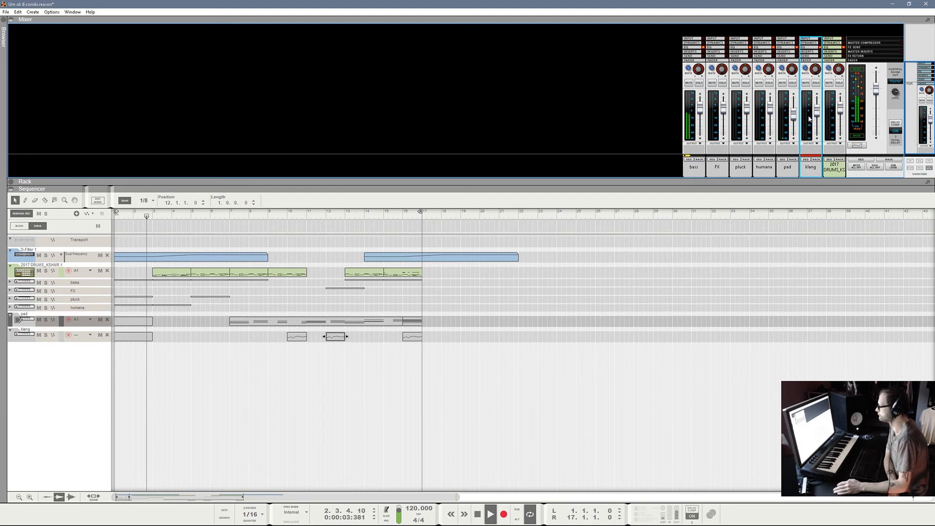
{"action": "left_click_drag", "start_coordinate": [700, 112], "coordinate": [701, 116]}
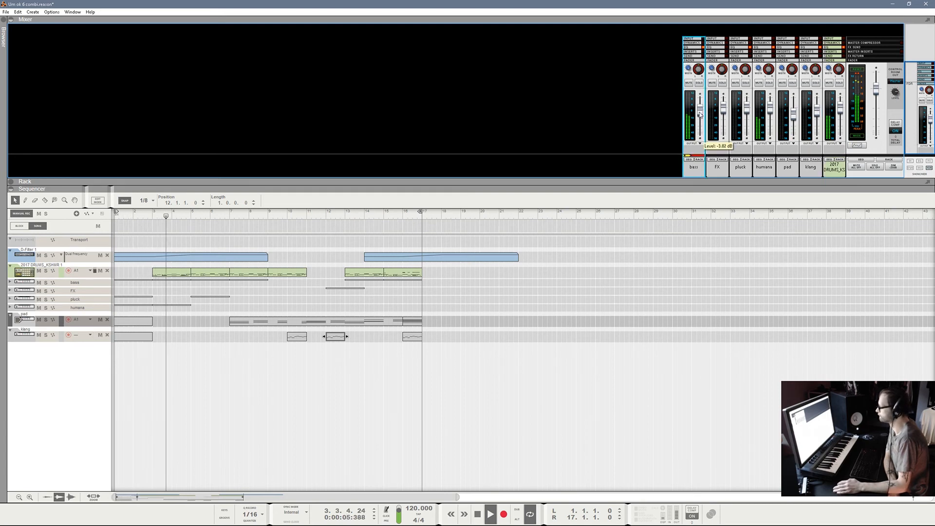
{"action": "left_click_drag", "start_coordinate": [772, 114], "coordinate": [771, 115]}
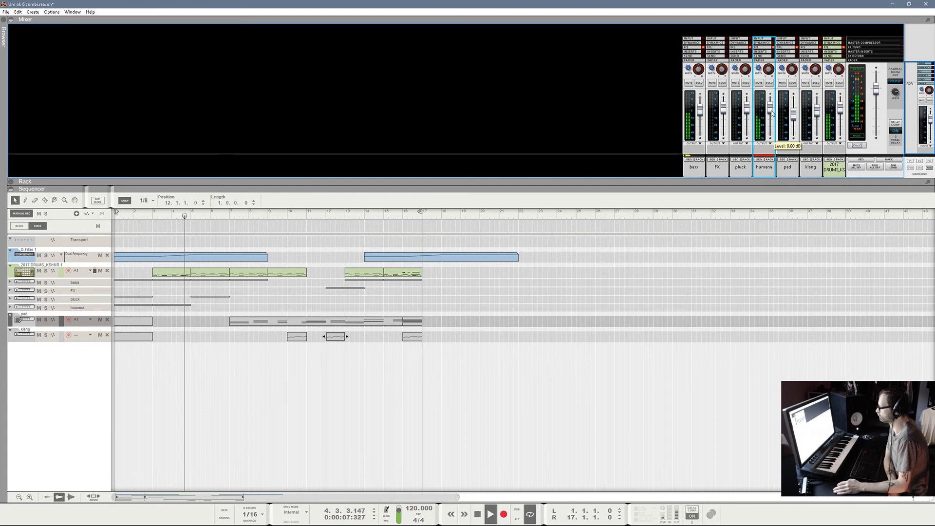
{"action": "left_click", "coordinate": [748, 111]}
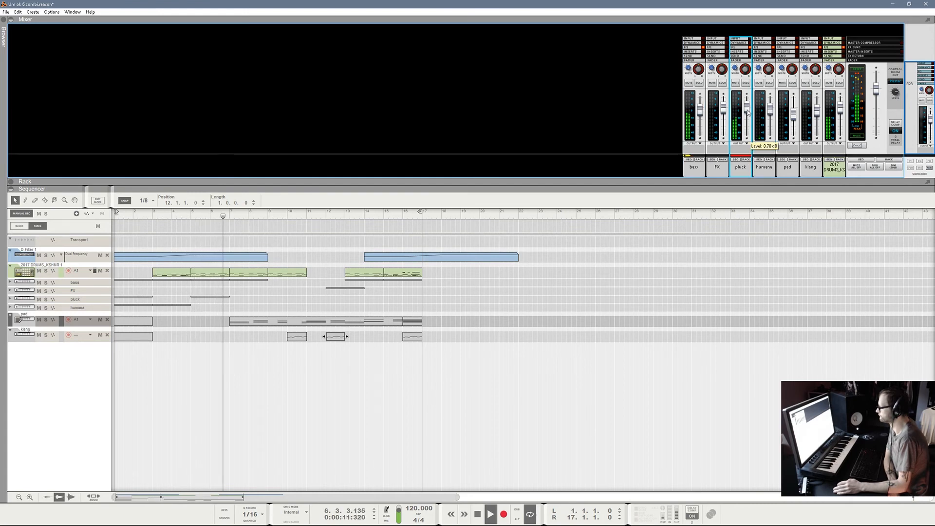
{"action": "left_click_drag", "start_coordinate": [794, 122], "coordinate": [796, 118]}
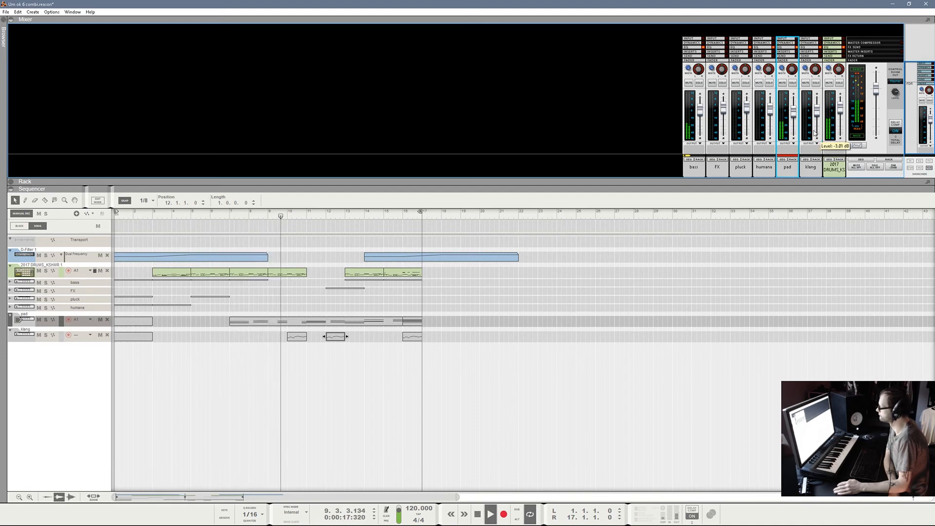
{"action": "left_click_drag", "start_coordinate": [818, 115], "coordinate": [819, 121]}
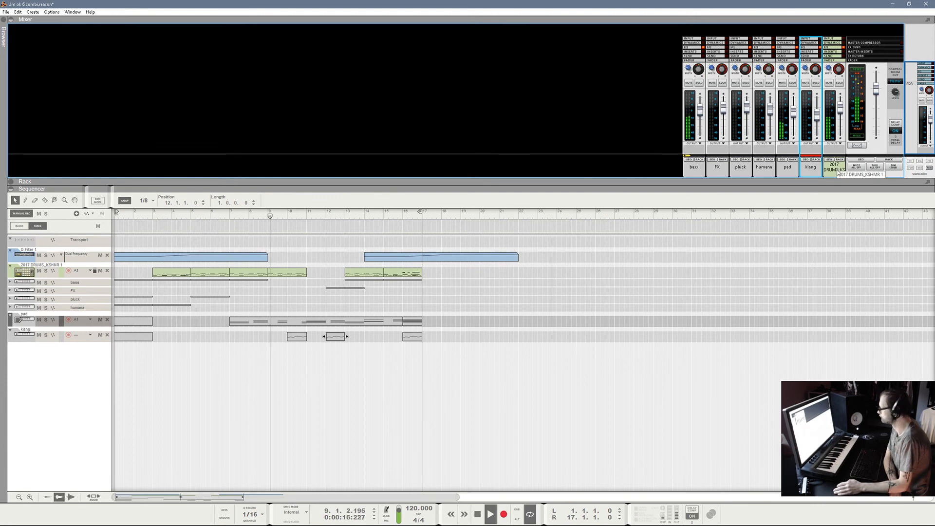
- Audition bar 16 in a loop and look over the chord notes of the pad clip that starts at bar 7
{"action": "left_click", "coordinate": [416, 326]}
{"action": "key", "text": "p"}
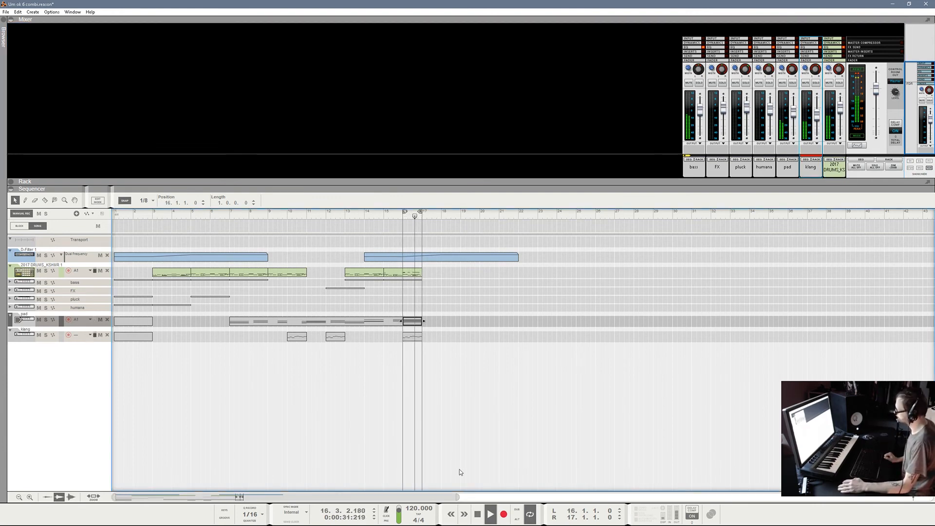
{"action": "left_click", "coordinate": [478, 515]}
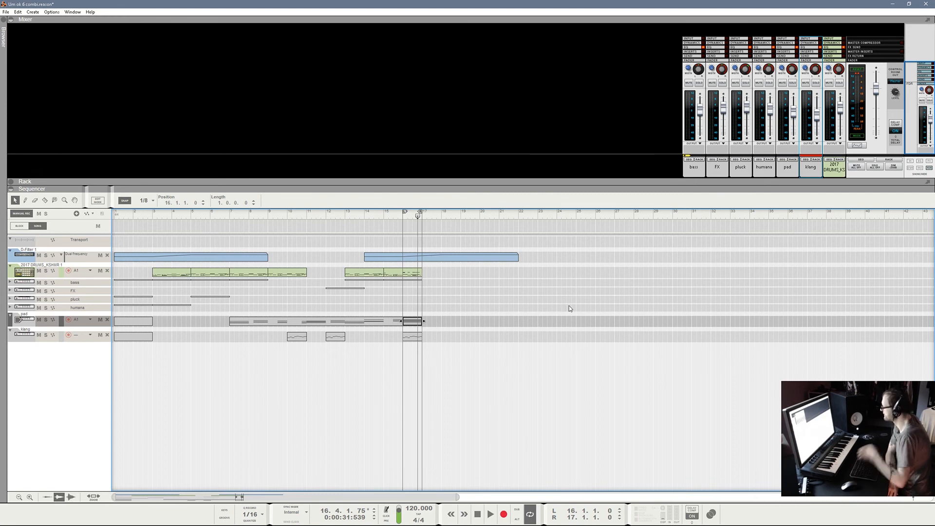
{"action": "double_click", "coordinate": [339, 321]}
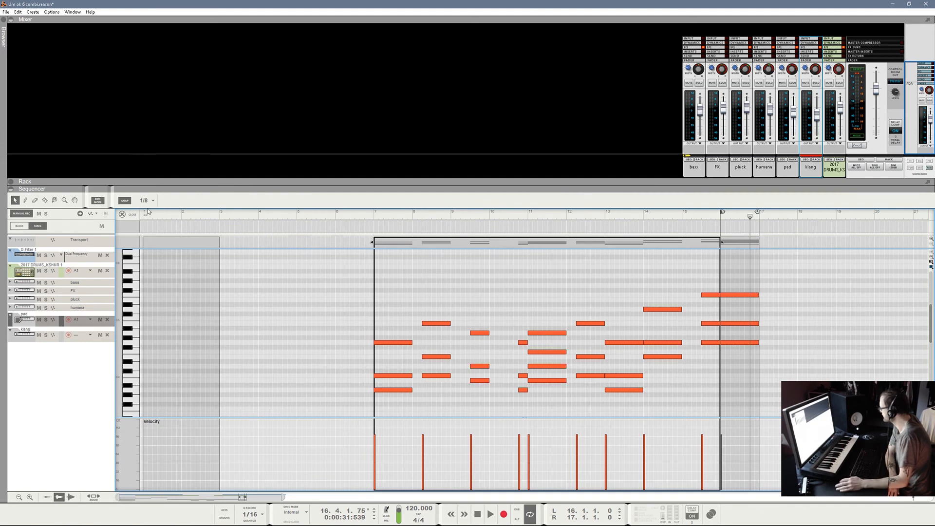
{"action": "left_click", "coordinate": [133, 216]}
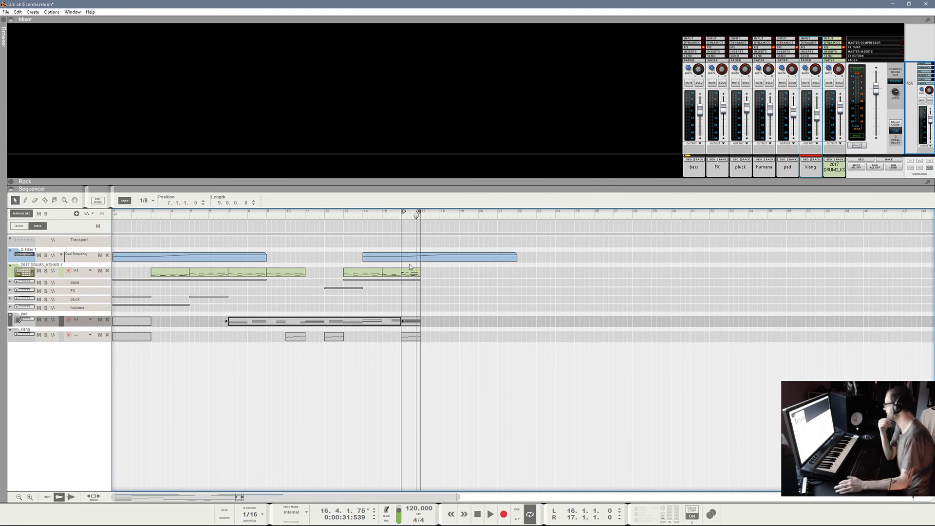
- Set the loop to bars 1 to 17 and return the playhead to bar 1
{"action": "left_click_drag", "start_coordinate": [403, 212], "coordinate": [53, 265]}
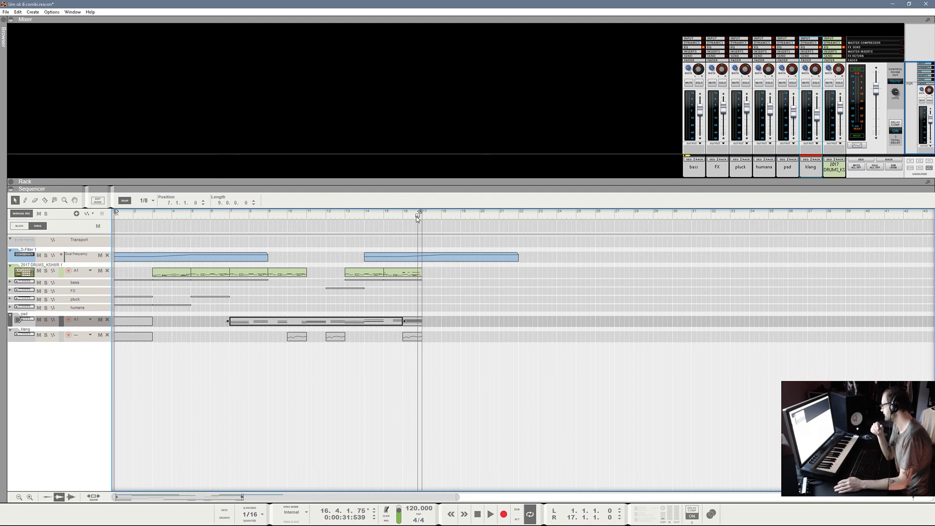
{"action": "left_click_drag", "start_coordinate": [417, 216], "coordinate": [115, 216]}
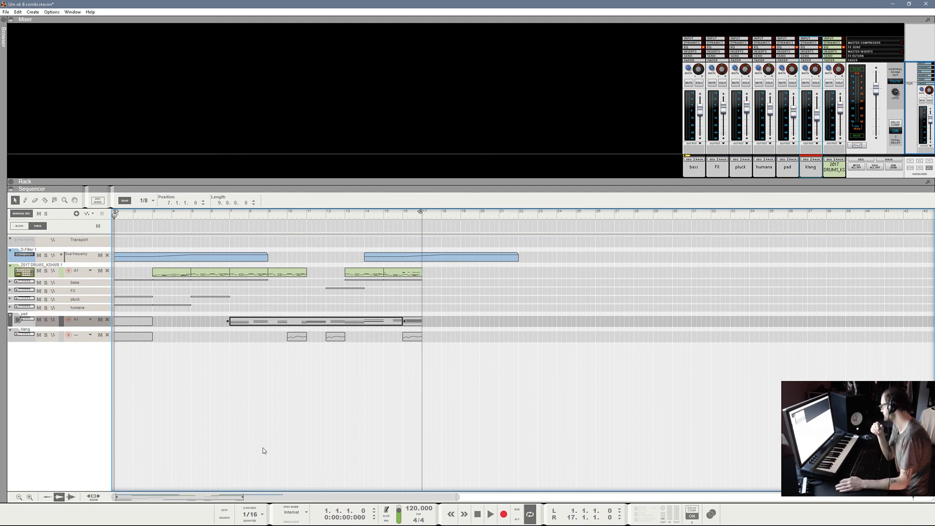